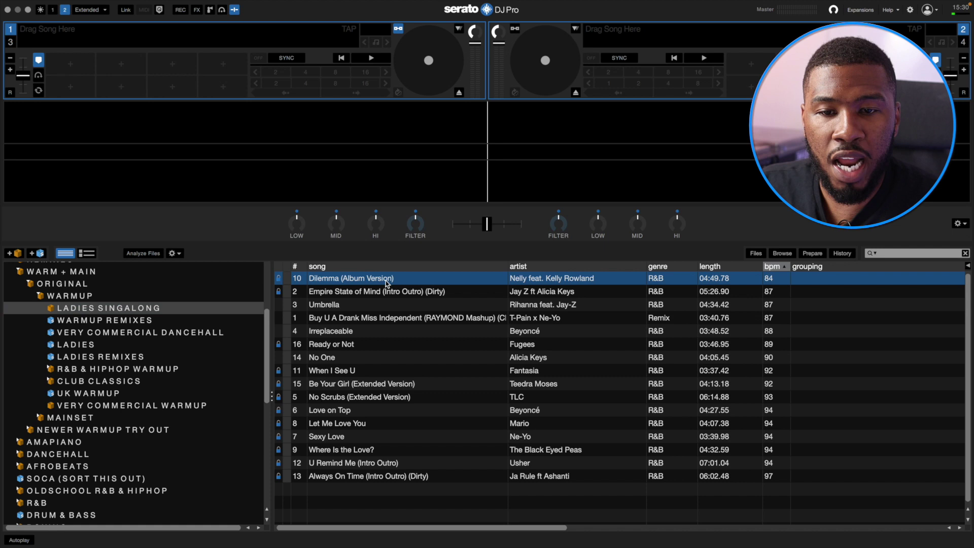
# Look through the songs in the LADIES SINGALONG crate, from Umbrella to No Scrubs (Extended Version)
pyautogui.click(363, 304)
pyautogui.click(354, 344)
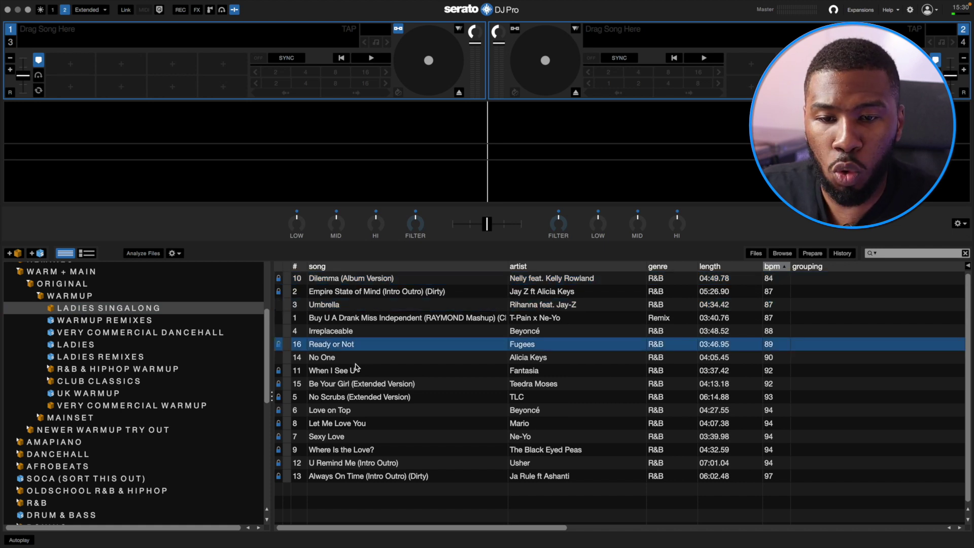
pyautogui.click(355, 362)
pyautogui.click(354, 385)
pyautogui.click(353, 397)
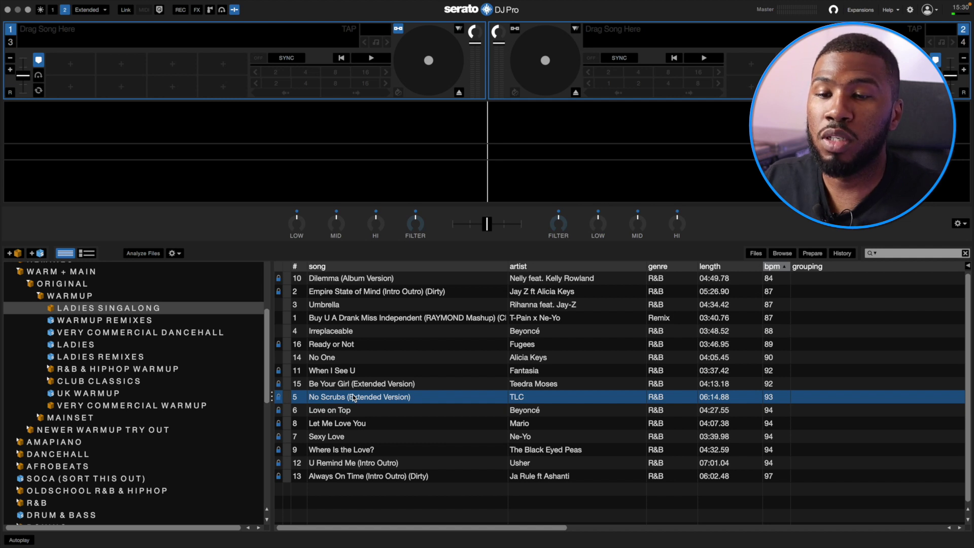
# Open the WARMUP REMIXES smart crate and examine its What's Luv mashups with Baby Boy and Go Crazy
pyautogui.click(109, 320)
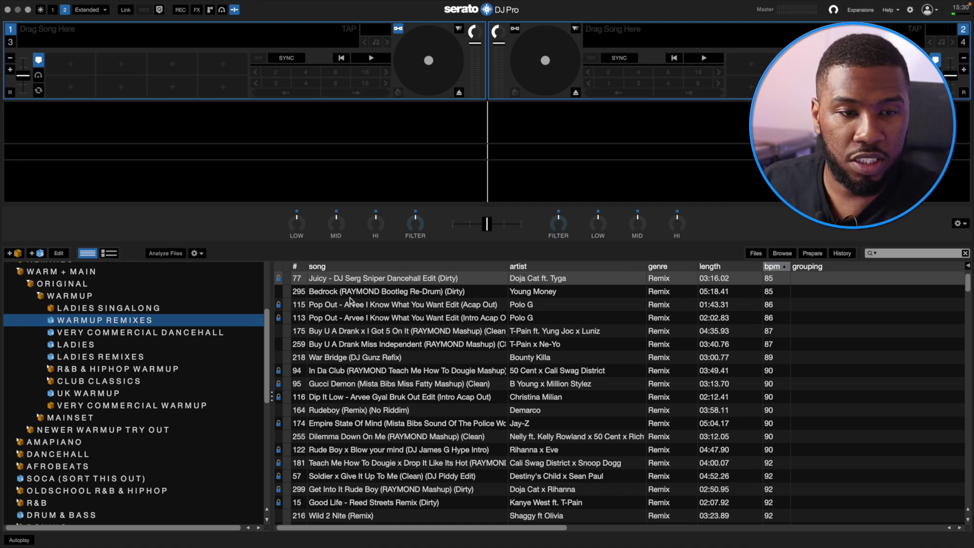
pyautogui.scroll(-5, 409, 381)
pyautogui.scroll(-10, 408, 381)
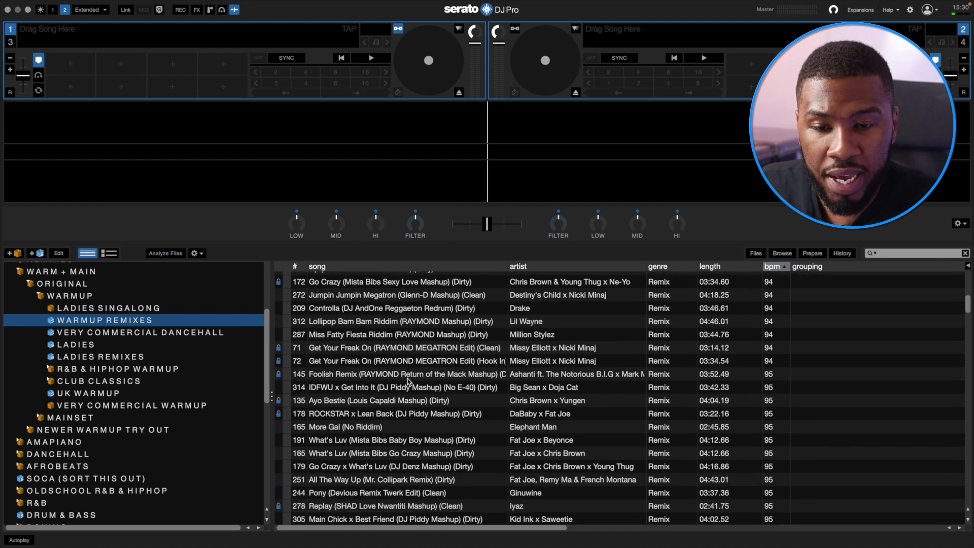
pyautogui.click(357, 432)
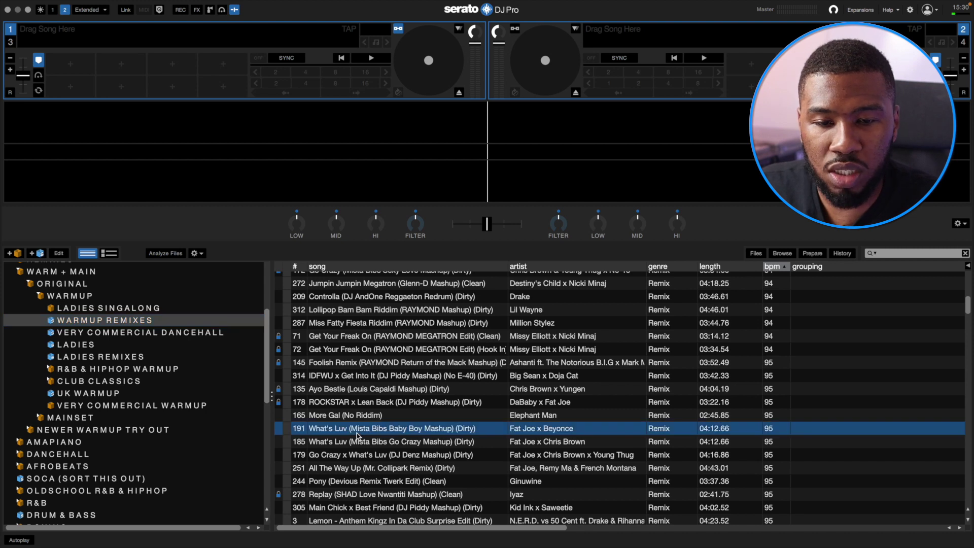
pyautogui.click(320, 442)
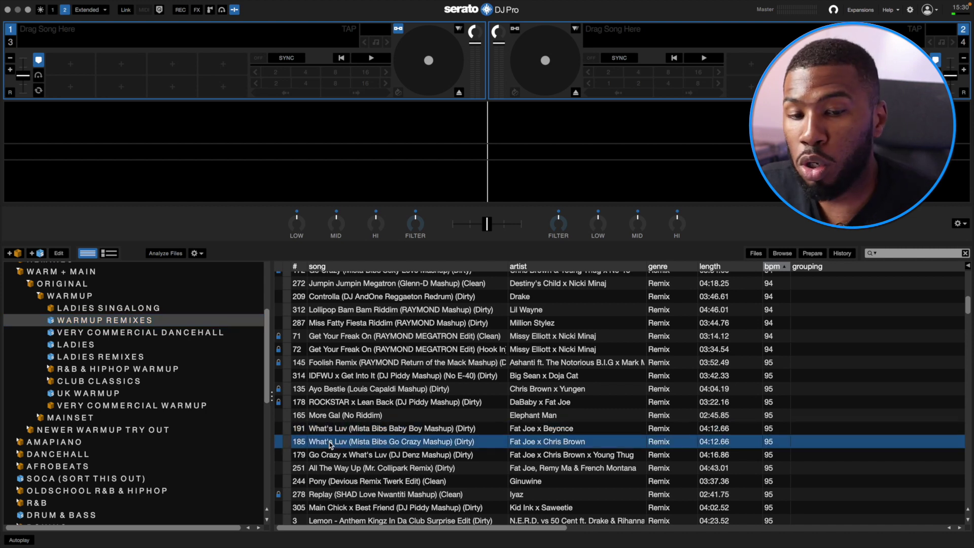
pyautogui.scroll(-1, 394, 447)
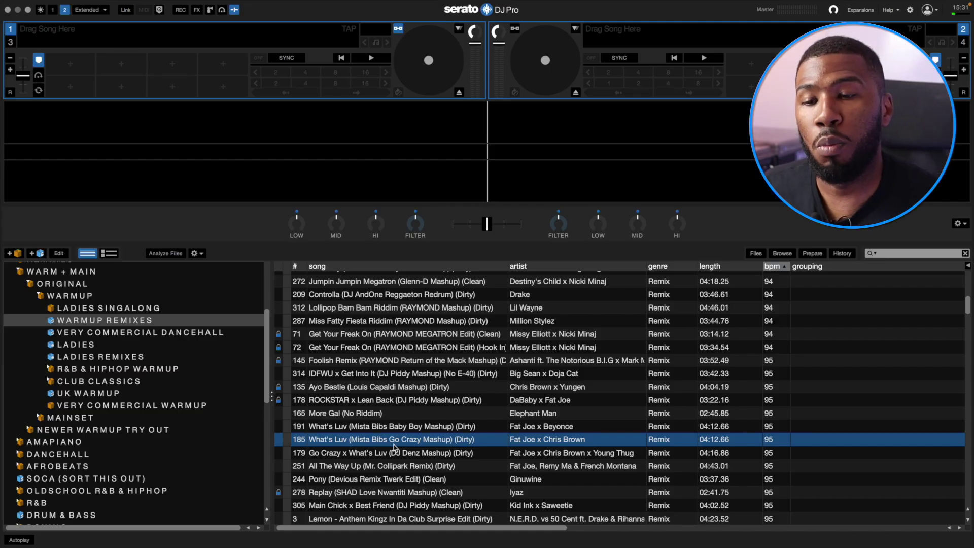
# Open the VERY COMMERCIAL DANCEHALL smart crate and look through songs such as Who Am I?, Heads High, No Games and Dude
pyautogui.click(149, 334)
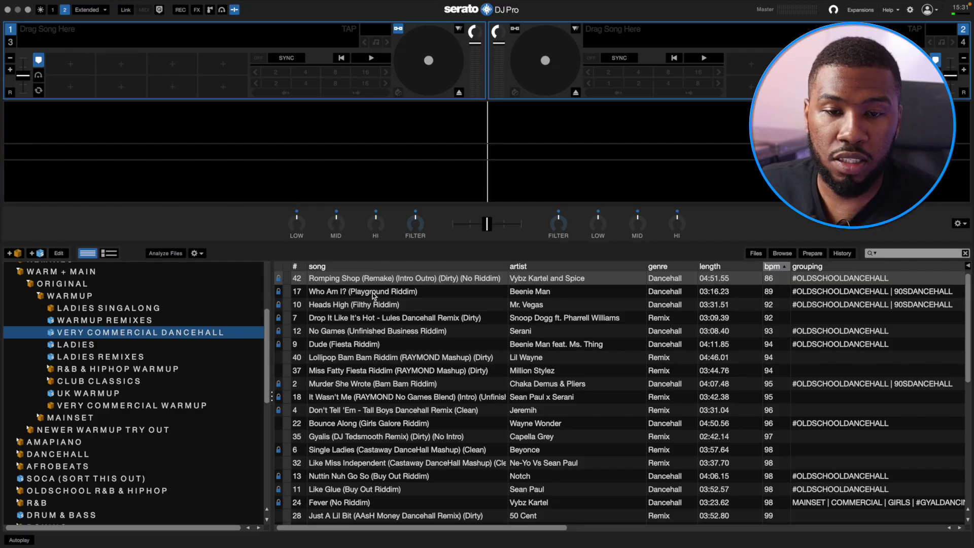
pyautogui.click(326, 290)
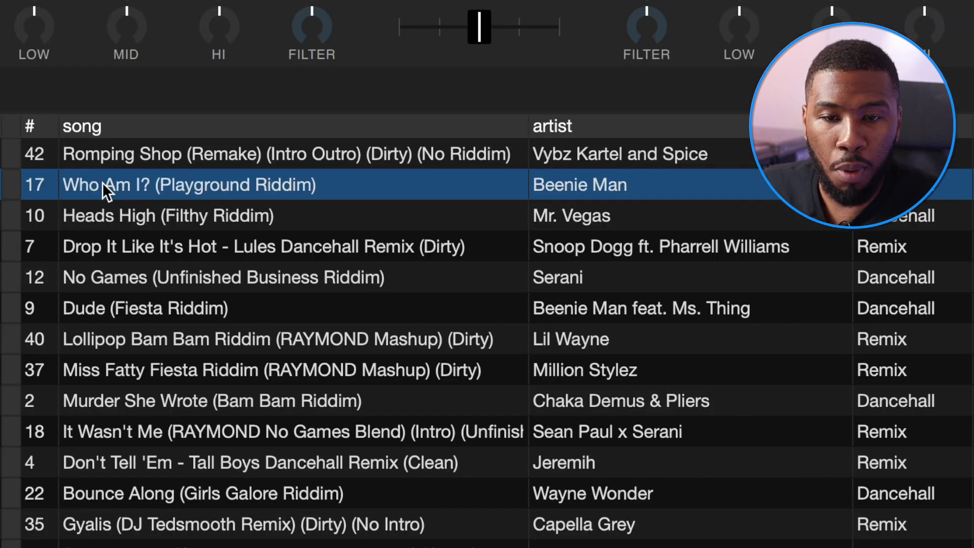
pyautogui.click(141, 213)
pyautogui.click(160, 277)
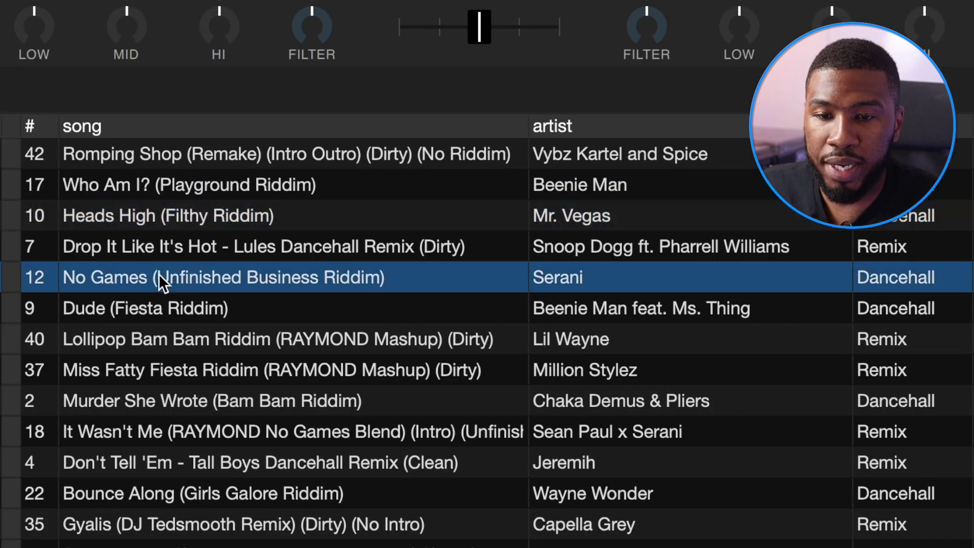
pyautogui.click(126, 311)
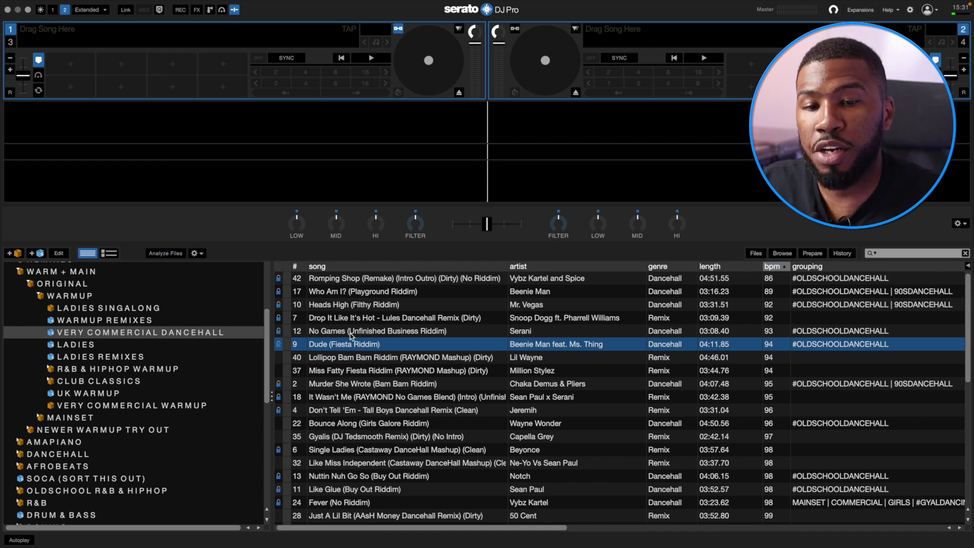
pyautogui.click(350, 333)
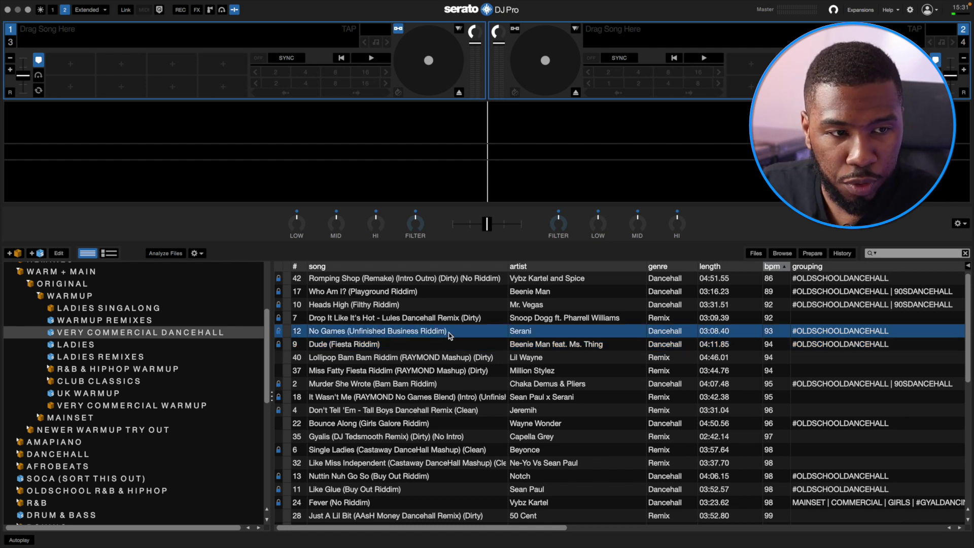
# Widen the comment column of the VERY COMMERCIAL DANCEHALL crate to show more of each song's hashtags
pyautogui.hscroll(5, 449, 335)
pyautogui.hscroll(5, 449, 334)
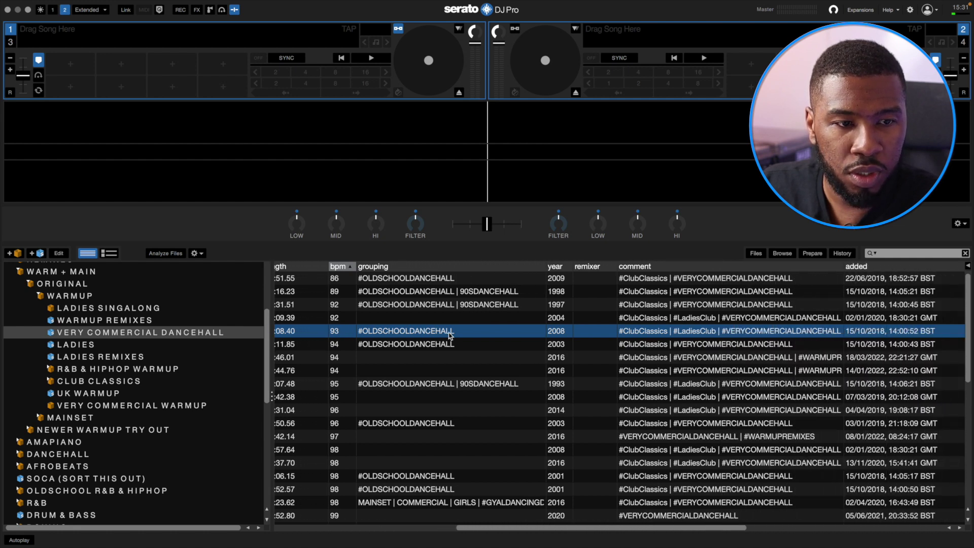
pyautogui.moveTo(843, 266); pyautogui.dragTo(867, 266)
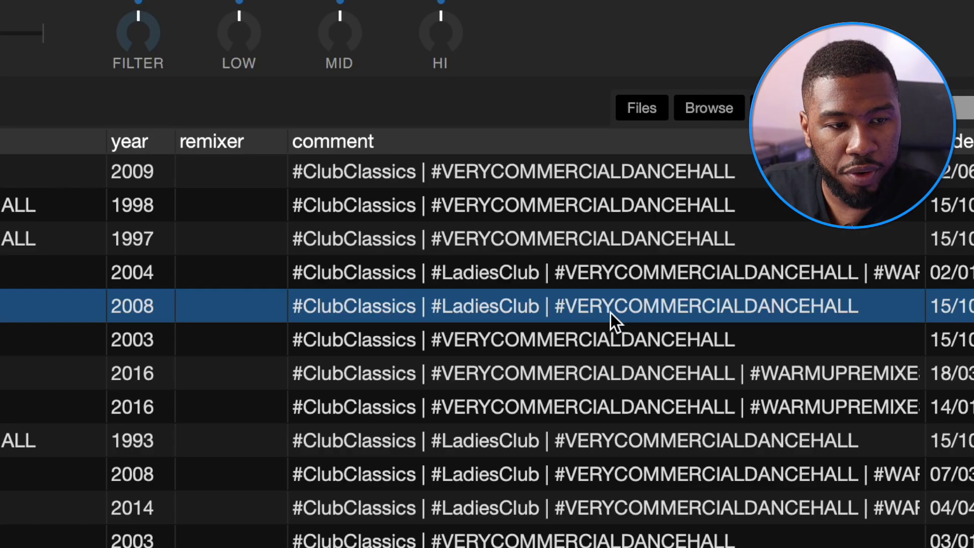
# Review the smart crate rule behind VERY COMMERCIAL DANCEHALL and close it without saving
pyautogui.click(127, 335)
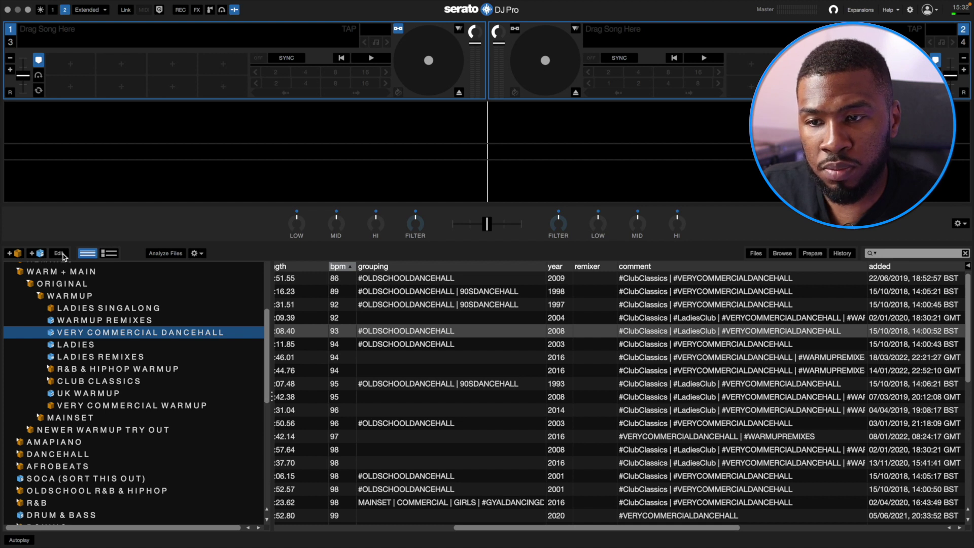
pyautogui.click(62, 254)
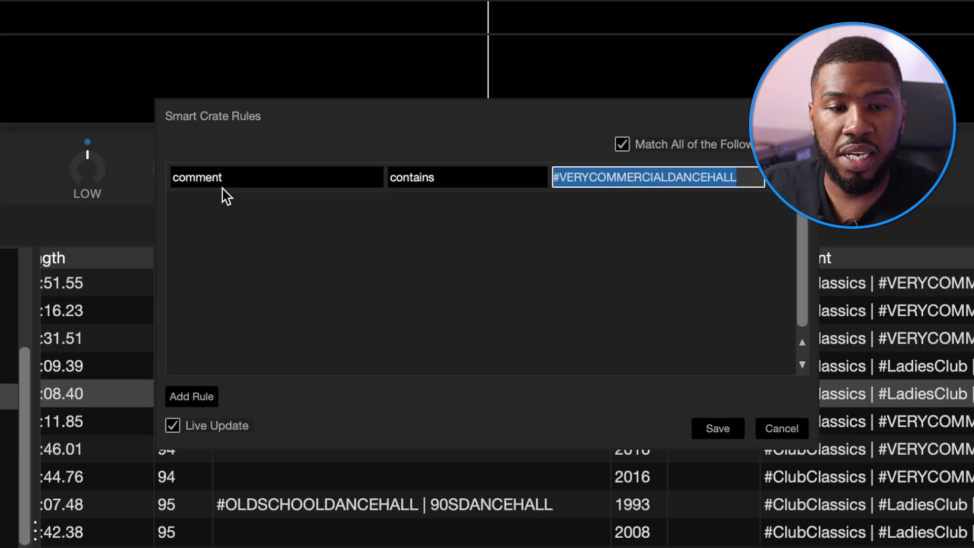
pyautogui.click(781, 428)
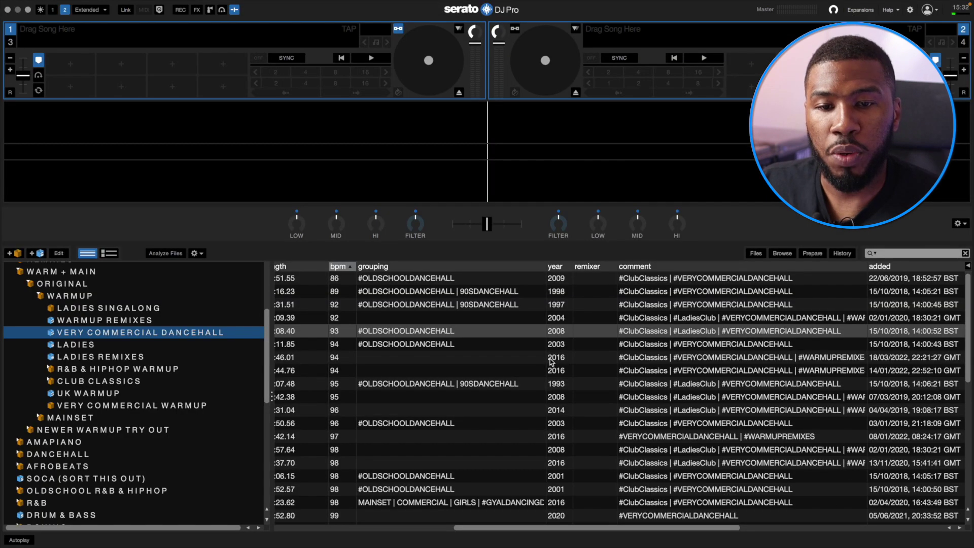
# Examine the 100 bpm songs in the VERY COMMERCIAL DANCEHALL crate, from Hold You to Get Busy (Diwali Riddim)
pyautogui.hscroll(-10, 551, 361)
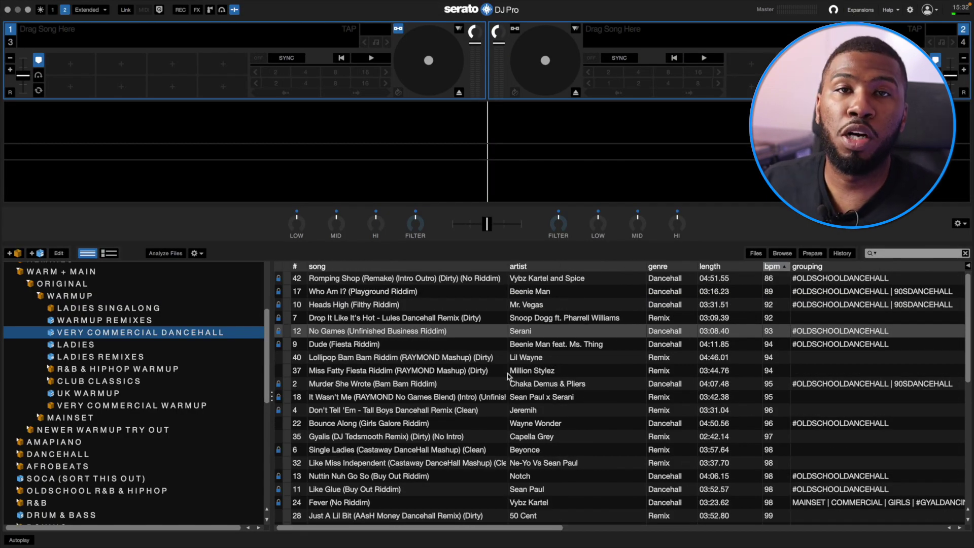
pyautogui.scroll(-5, 449, 419)
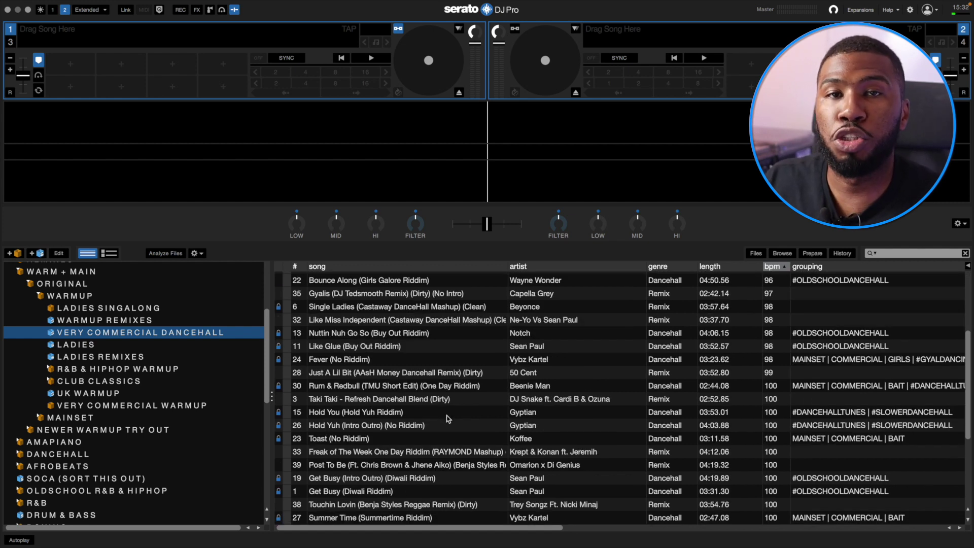
pyautogui.click(377, 415)
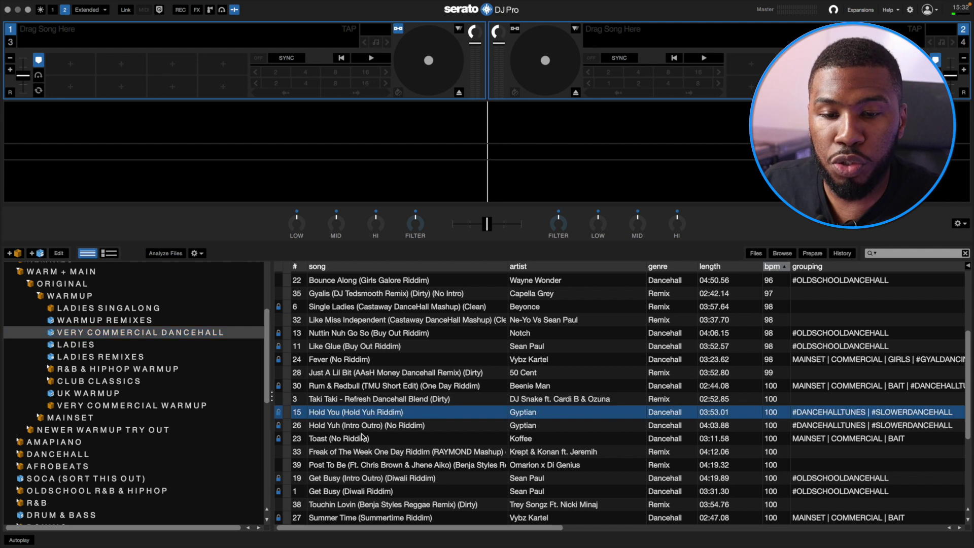
pyautogui.click(362, 437)
pyautogui.click(362, 451)
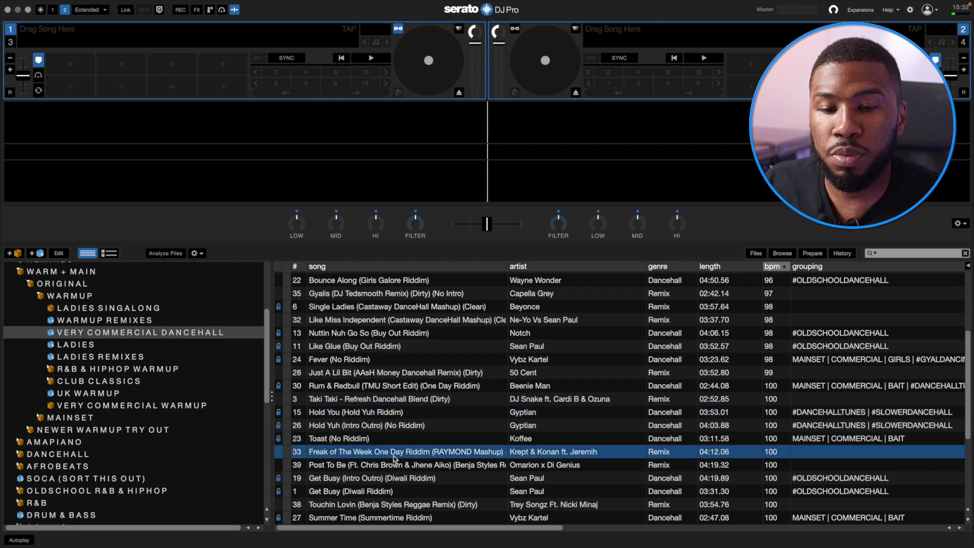
pyautogui.click(354, 491)
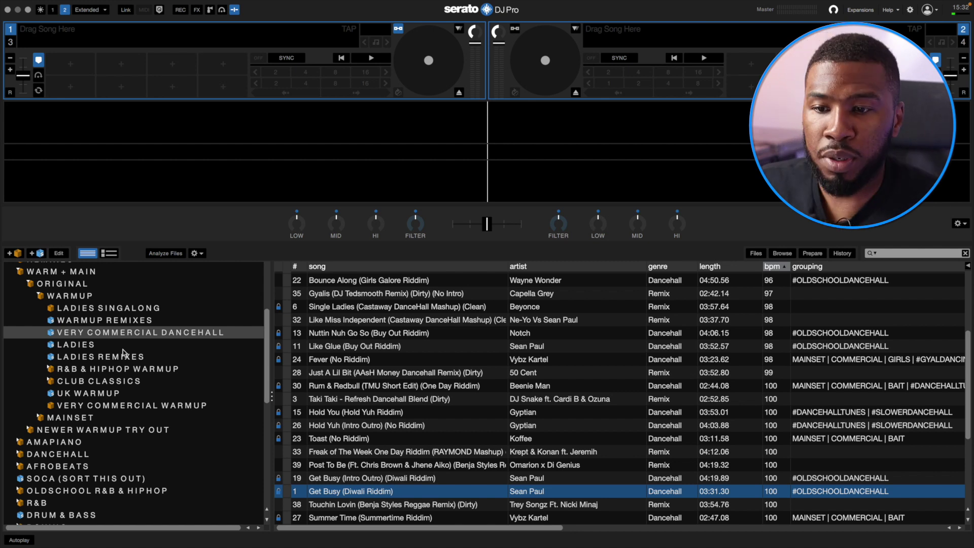
# Open the LADIES REMIXES smart crate, check its songs' comment tags, and review its rule without saving
pyautogui.click(105, 357)
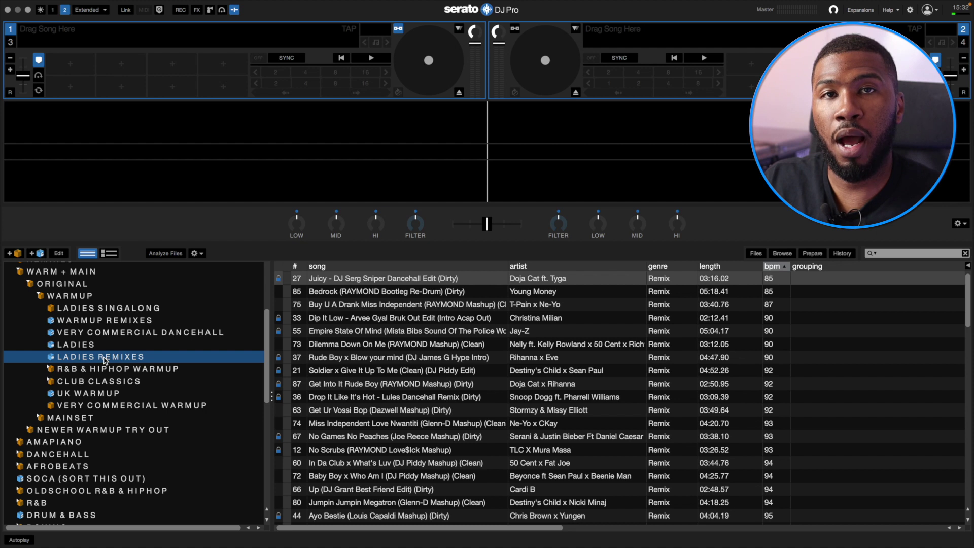
pyautogui.hscroll(10, 600, 387)
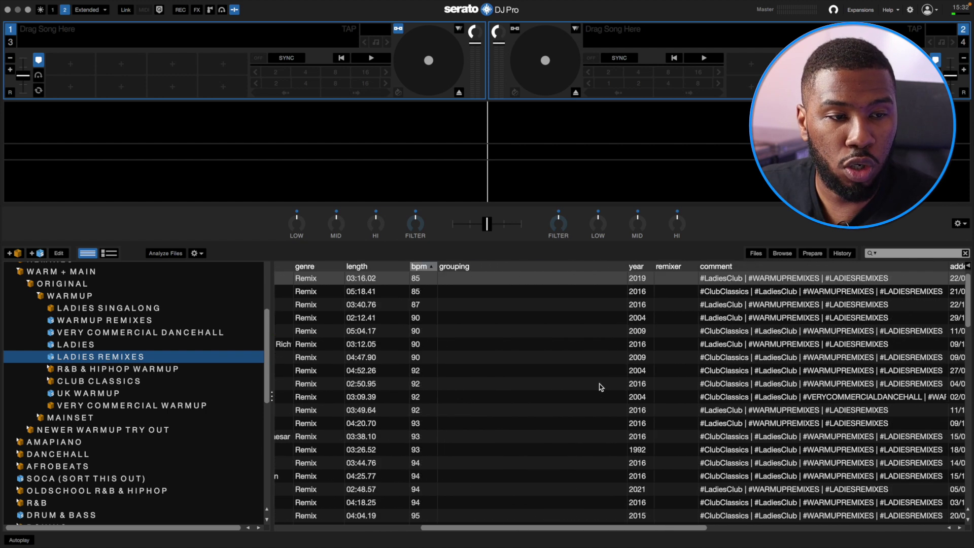
pyautogui.click(731, 318)
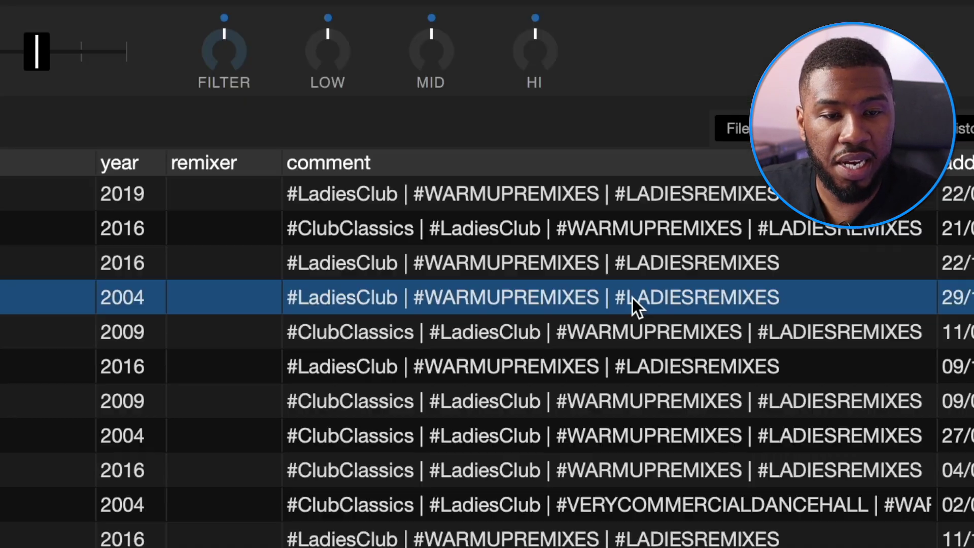
pyautogui.hscroll(-10, 254, 322)
pyautogui.click(59, 253)
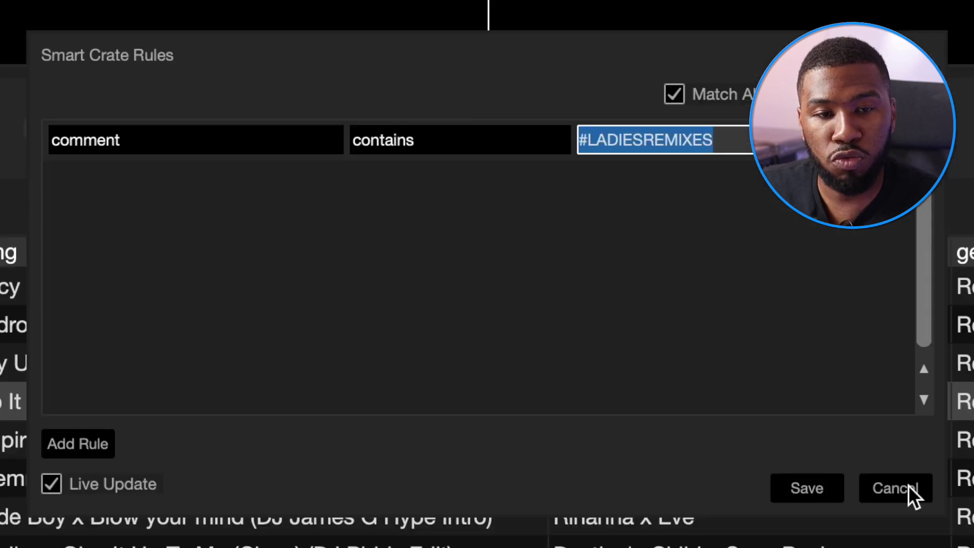
pyautogui.click(627, 348)
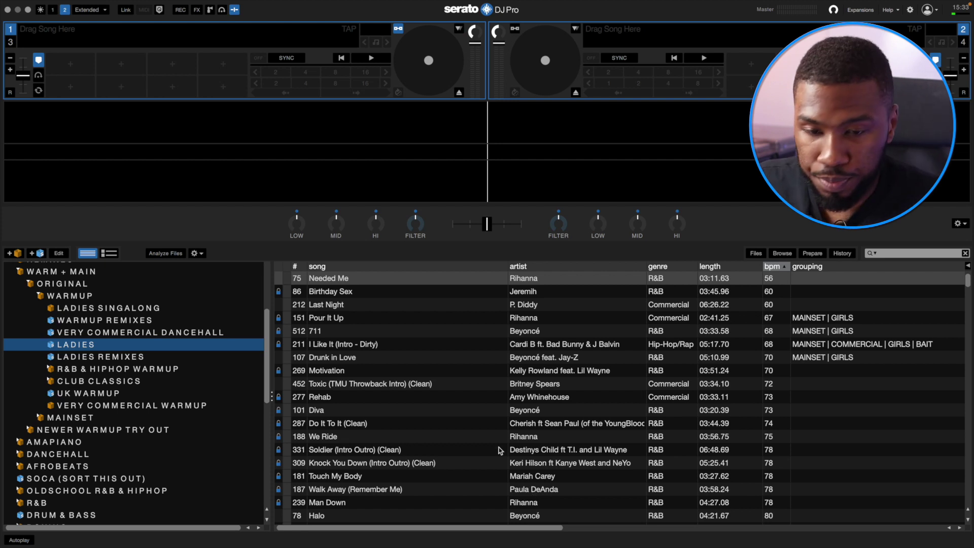
# In the LADIES smart crate, widen the track number column, sort by it in descending order, and select the first song
pyautogui.scroll(-5, 500, 450)
pyautogui.scroll(5, 500, 449)
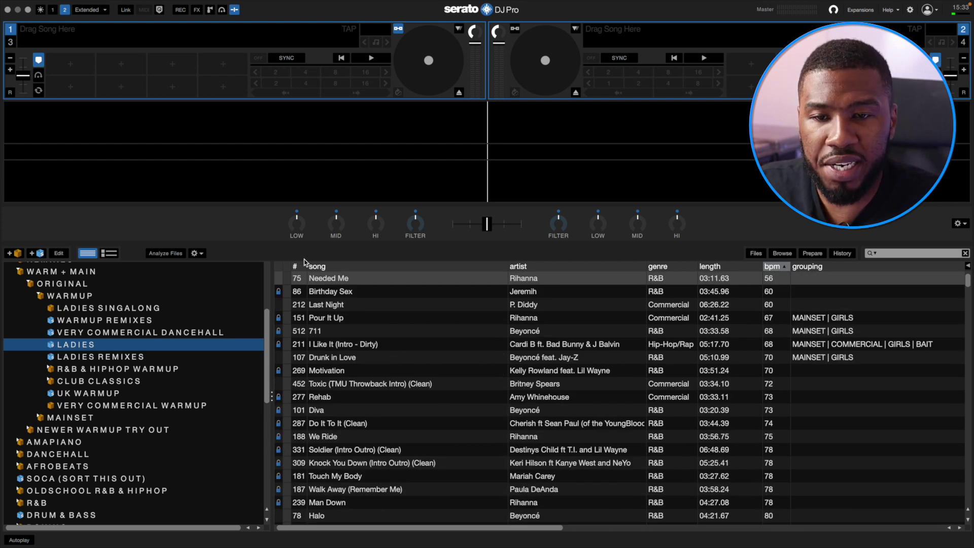
pyautogui.moveTo(306, 264); pyautogui.dragTo(331, 264)
pyautogui.click(313, 266)
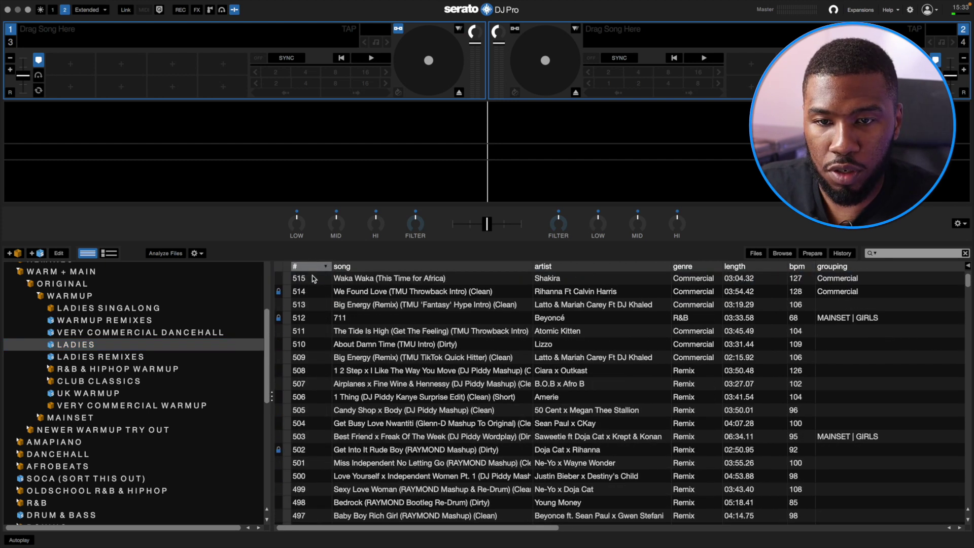
pyautogui.click(313, 278)
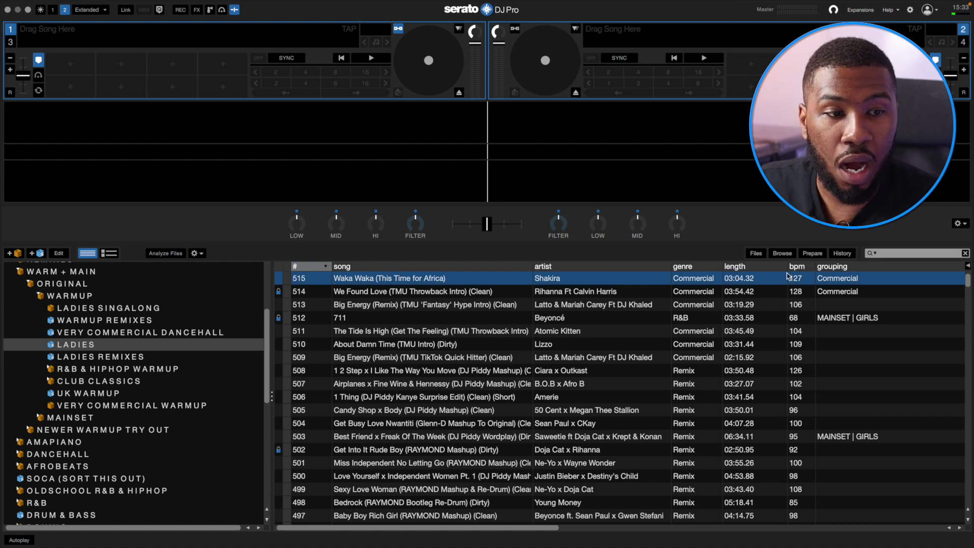
# Sort the LADIES crate by bpm in ascending order and look through its songs from 84 to 89 bpm
pyautogui.click(803, 267)
pyautogui.scroll(-10, 471, 400)
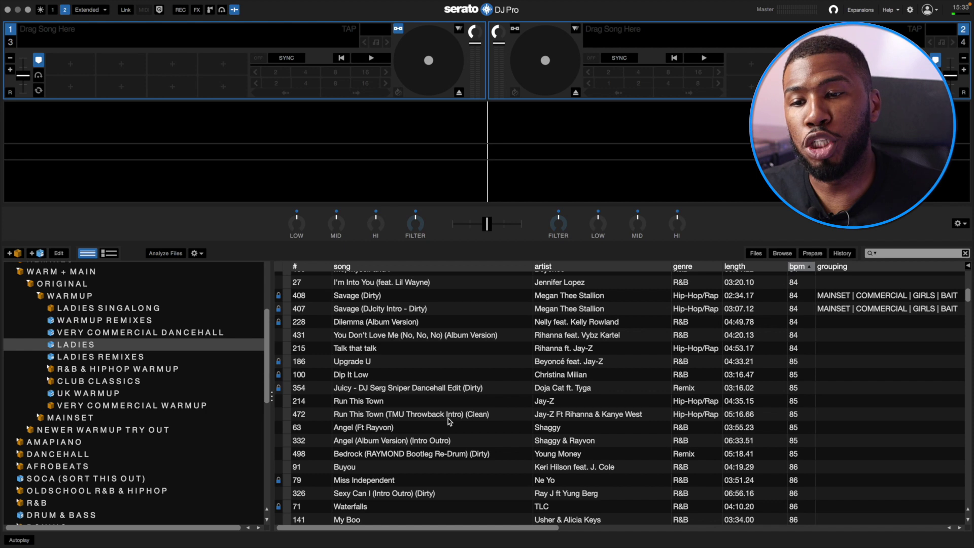
pyautogui.scroll(-10, 448, 421)
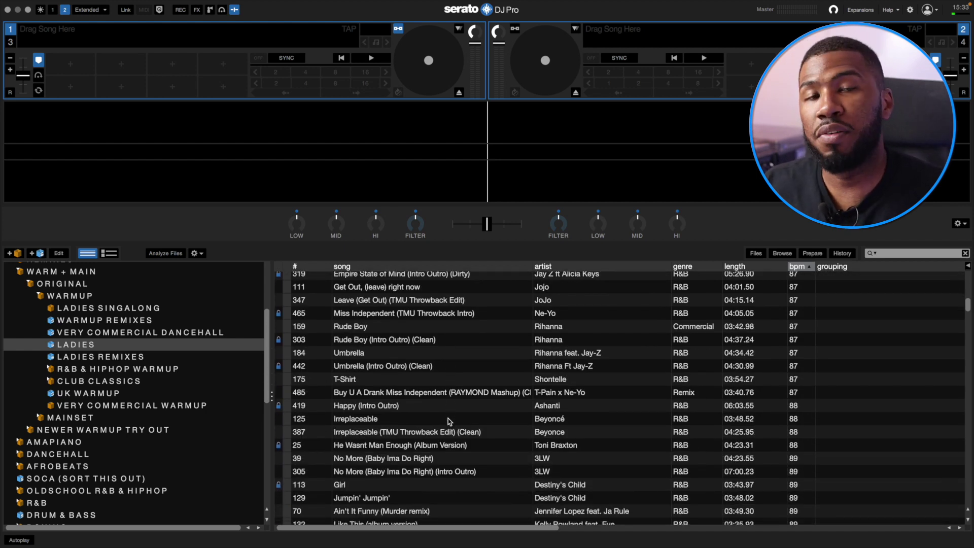
# Review the LADIES smart crate rule, save it unchanged, and check the songs' comment tags
pyautogui.click(71, 347)
pyautogui.click(59, 253)
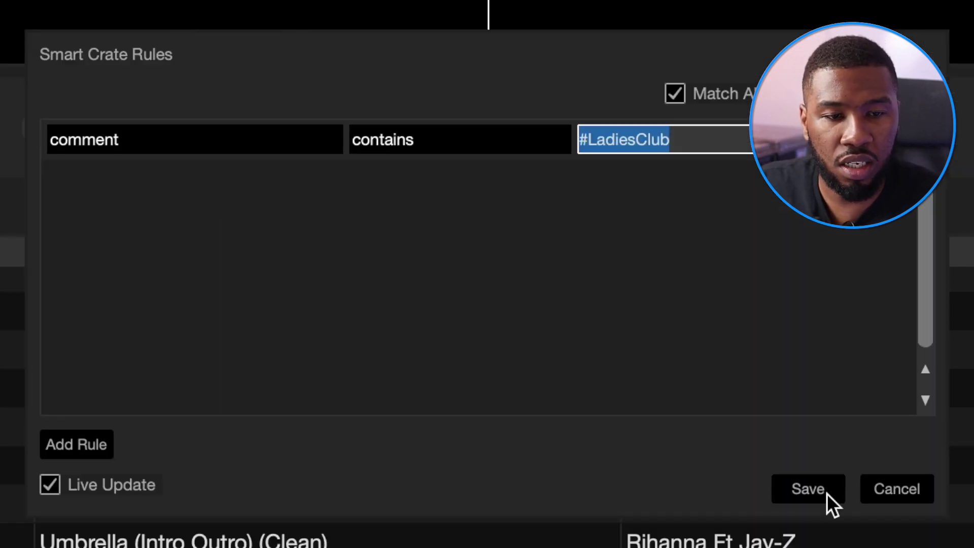
pyautogui.click(827, 493)
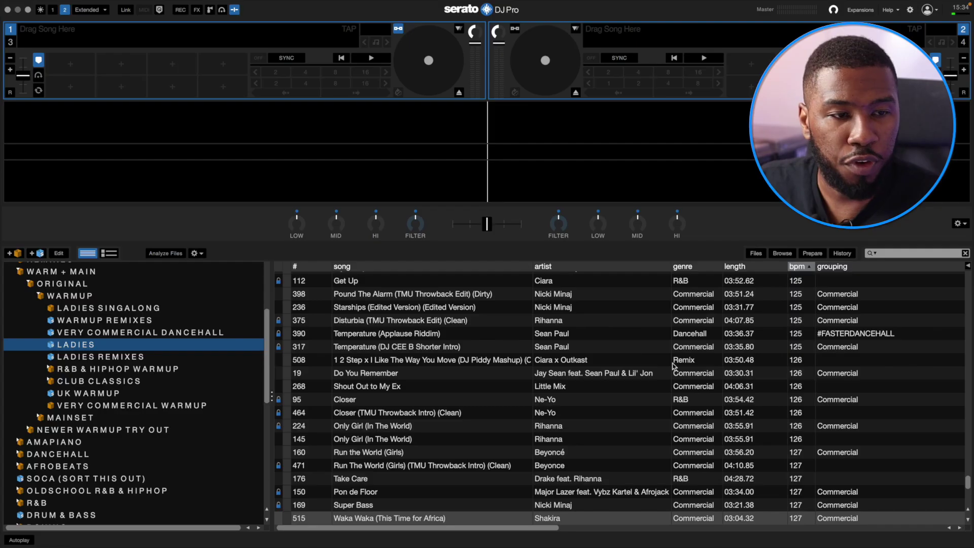
pyautogui.hscroll(6, 674, 365)
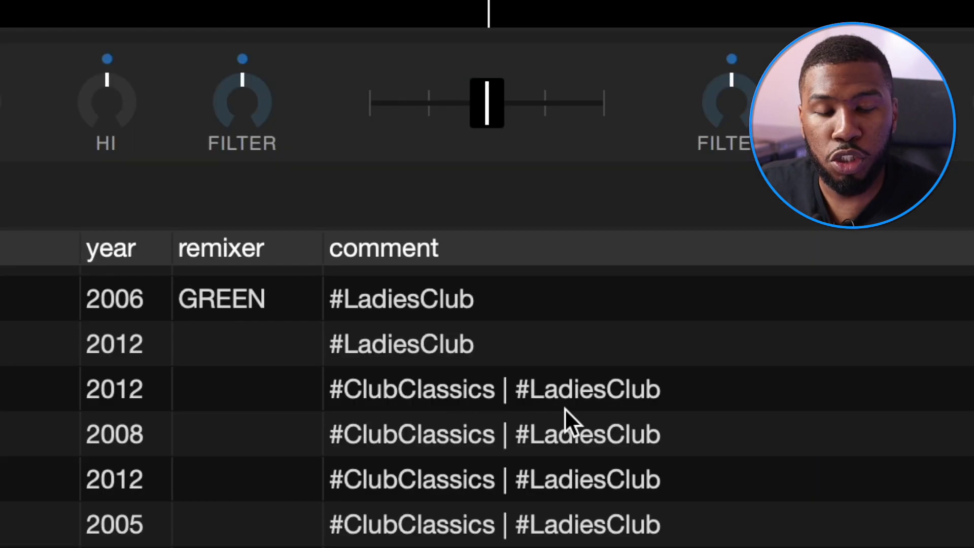
# Select a 2012 song tagged #ClubClassics | #LadiesClub in the LADIES smart crate and check its grouping
pyautogui.click(572, 391)
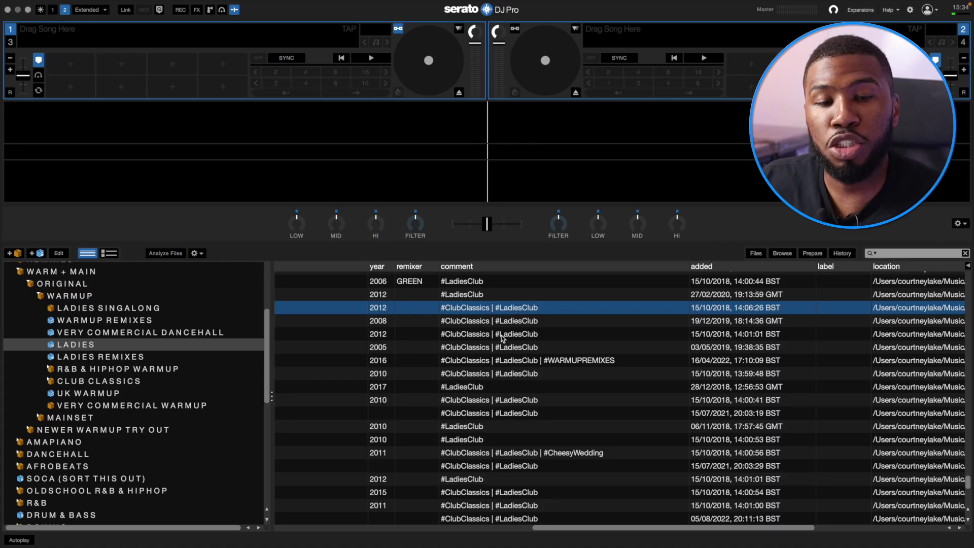
pyautogui.hscroll(-3, 501, 335)
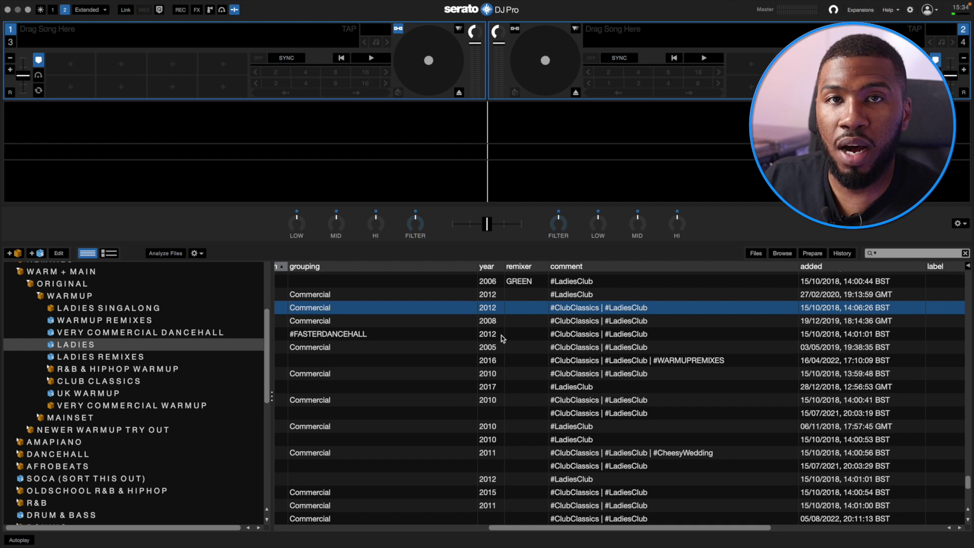
# Expand the R&B & HIPHOP WARMUP crate and view its R&B WARMUP and HIPHOP WARMUP smart crates
pyautogui.click(61, 370)
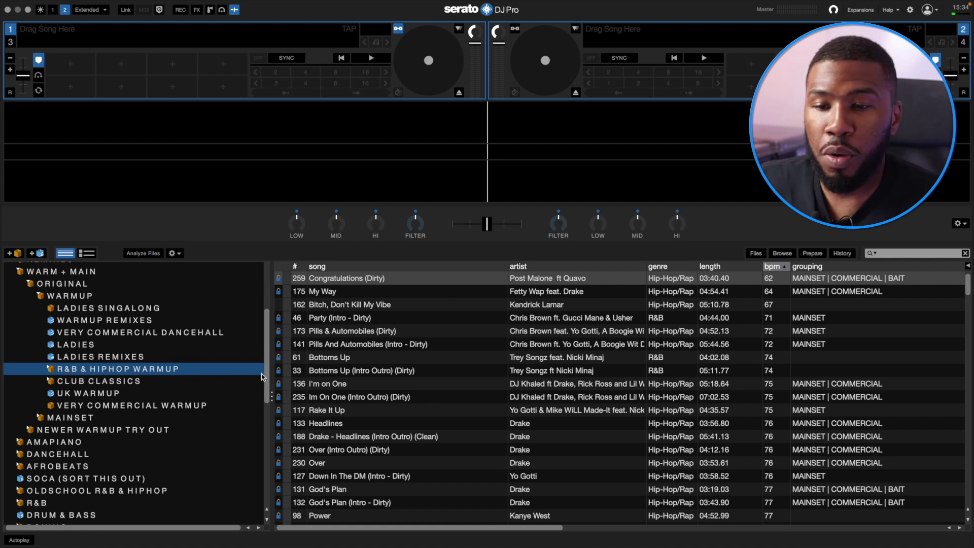
pyautogui.click(50, 369)
pyautogui.click(121, 382)
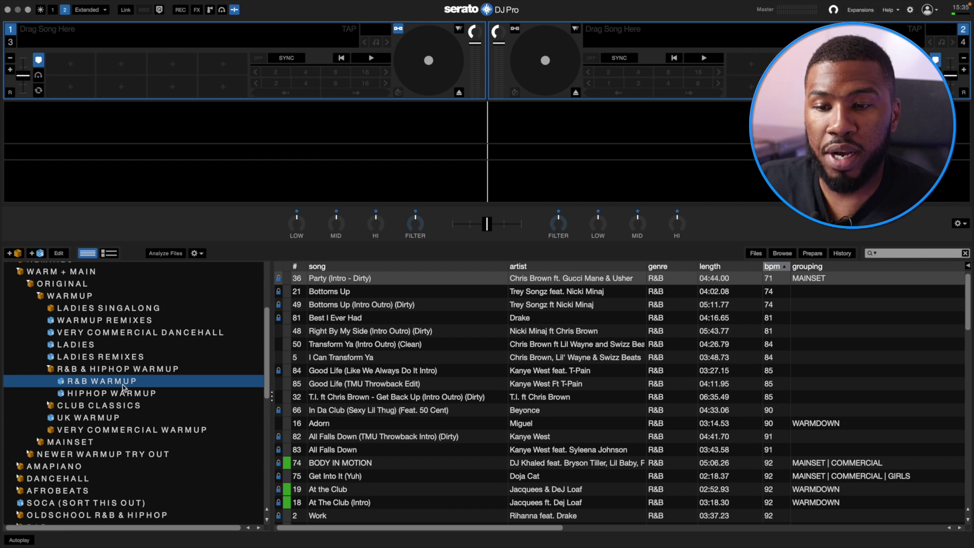
pyautogui.click(121, 394)
pyautogui.click(114, 382)
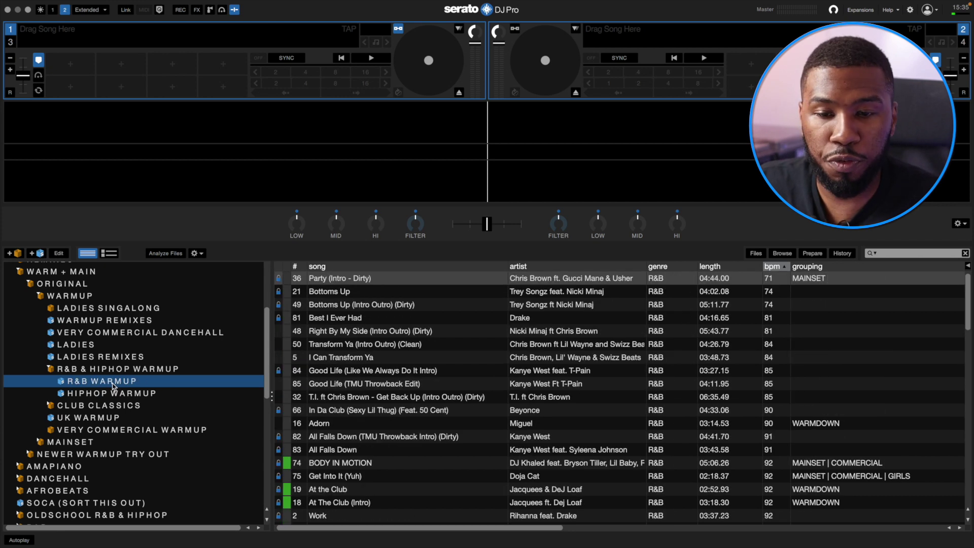
# Look through the R&B WARMUP songs from 97 to 99 bpm, picking out Post To Be, Ayo, Show Me and Loyal
pyautogui.scroll(-5, 407, 437)
pyautogui.scroll(-7, 408, 437)
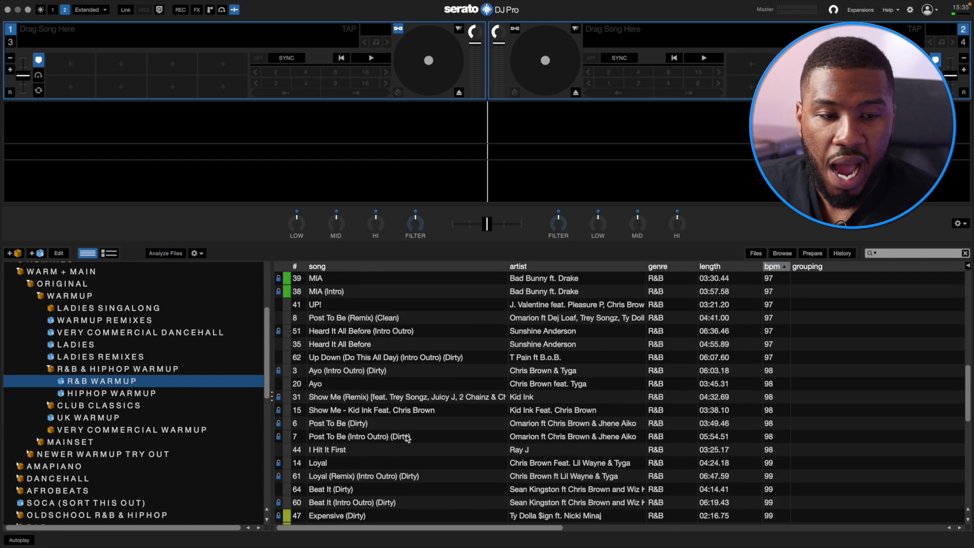
pyautogui.click(337, 425)
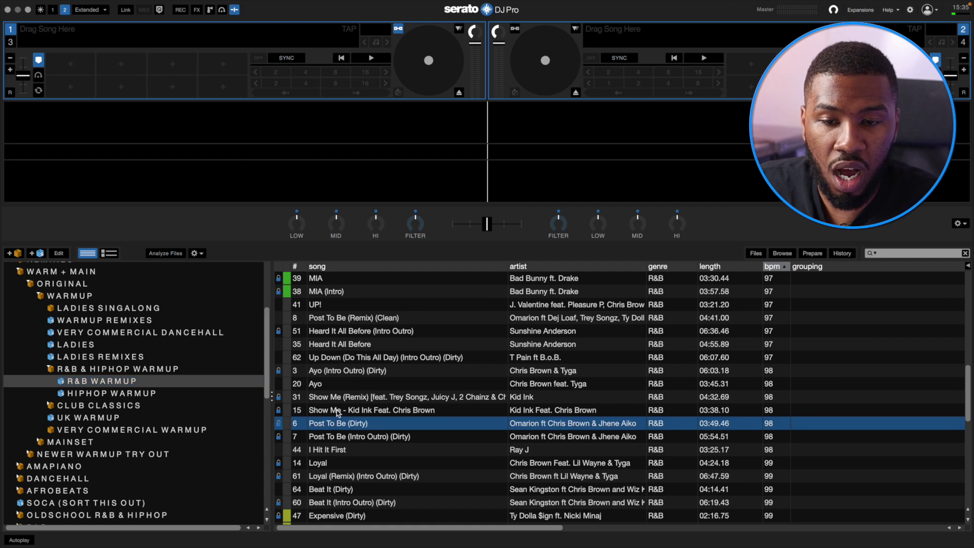
pyautogui.click(339, 387)
pyautogui.click(338, 411)
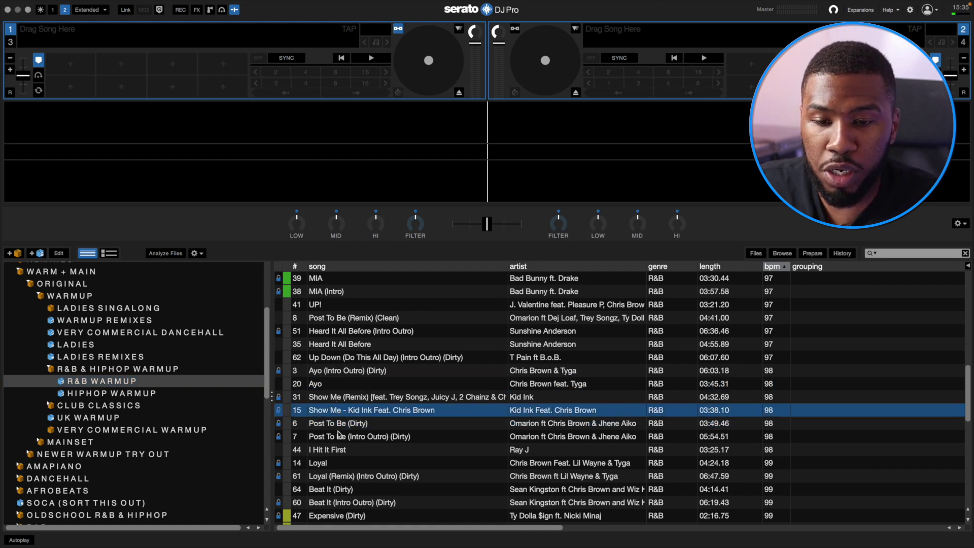
pyautogui.click(326, 462)
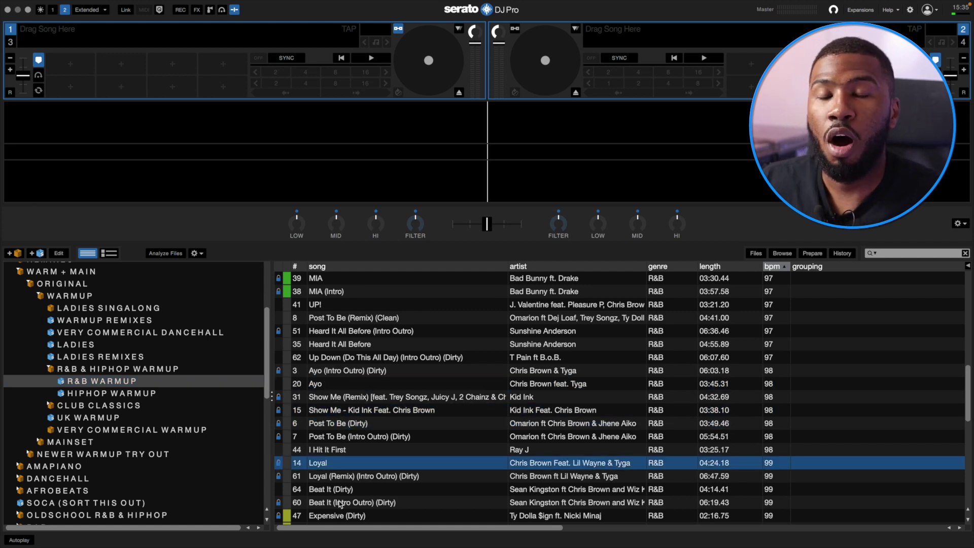
# Open the HIPHOP WARMUP smart crate and look through its songs around 99 bpm, ending on Blueberry Faygo (Dirty)
pyautogui.click(111, 392)
pyautogui.scroll(-6, 344, 468)
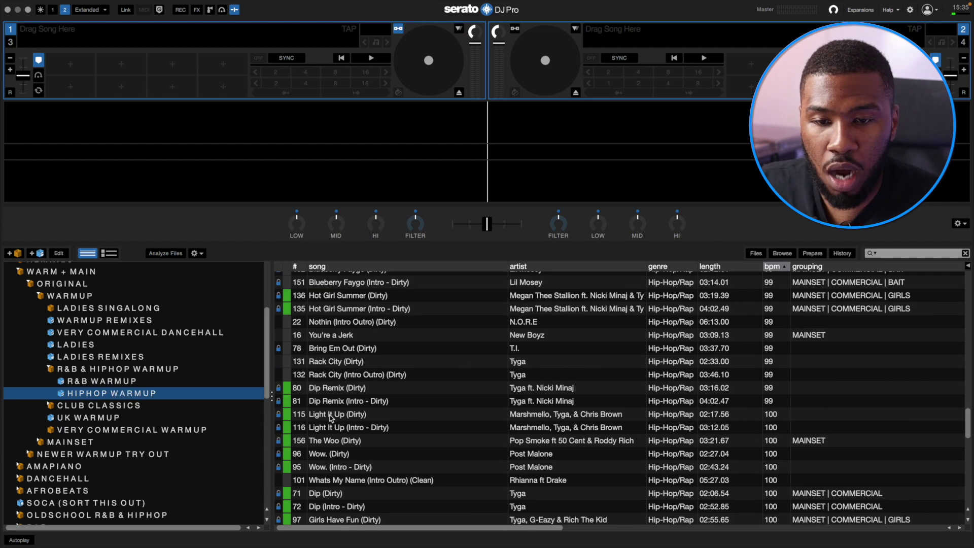
pyautogui.scroll(1, 369, 369)
pyautogui.click(356, 377)
pyautogui.scroll(1, 358, 355)
pyautogui.click(359, 336)
pyautogui.scroll(2, 360, 334)
pyautogui.click(359, 330)
pyautogui.scroll(1, 359, 332)
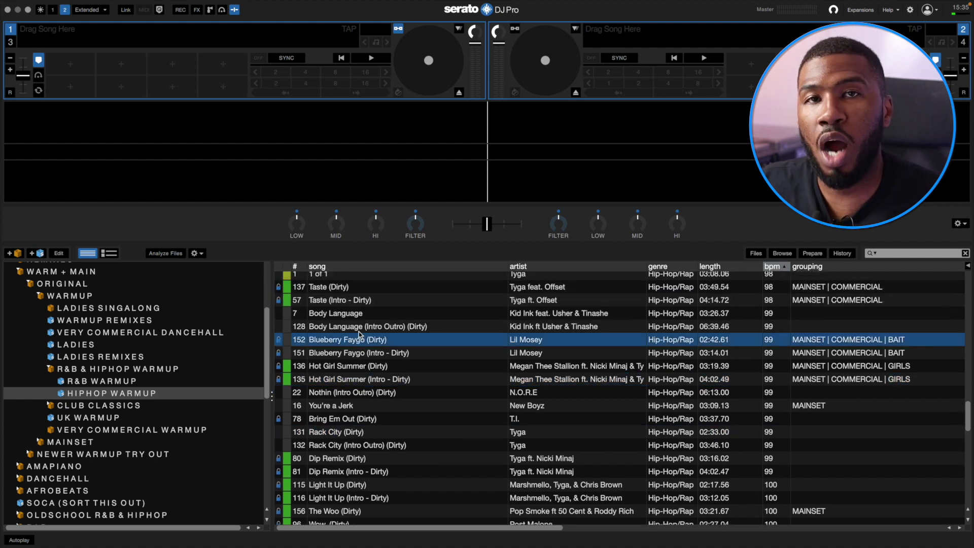
# Review the R&B WARMUP smart crate rules without saving and check the songs' comment tags
pyautogui.click(106, 382)
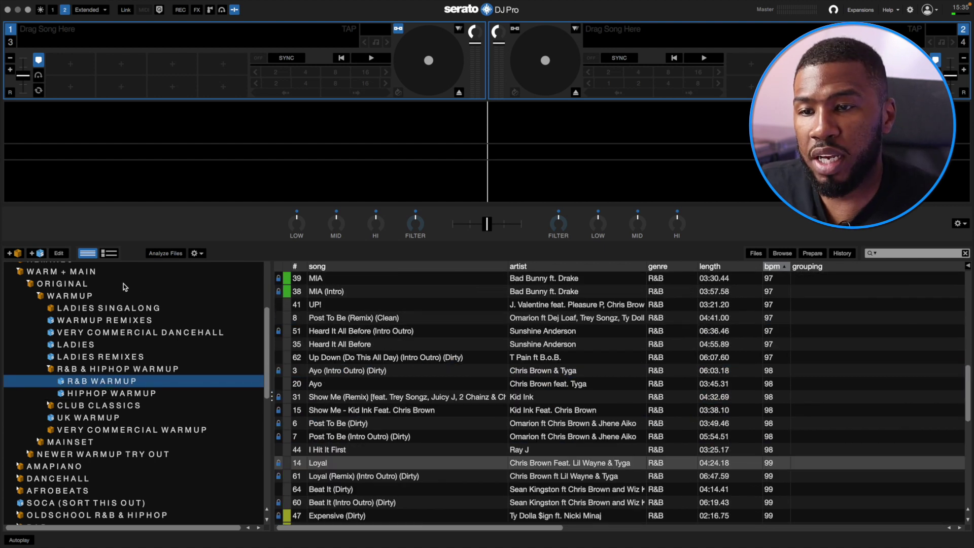
pyautogui.click(60, 254)
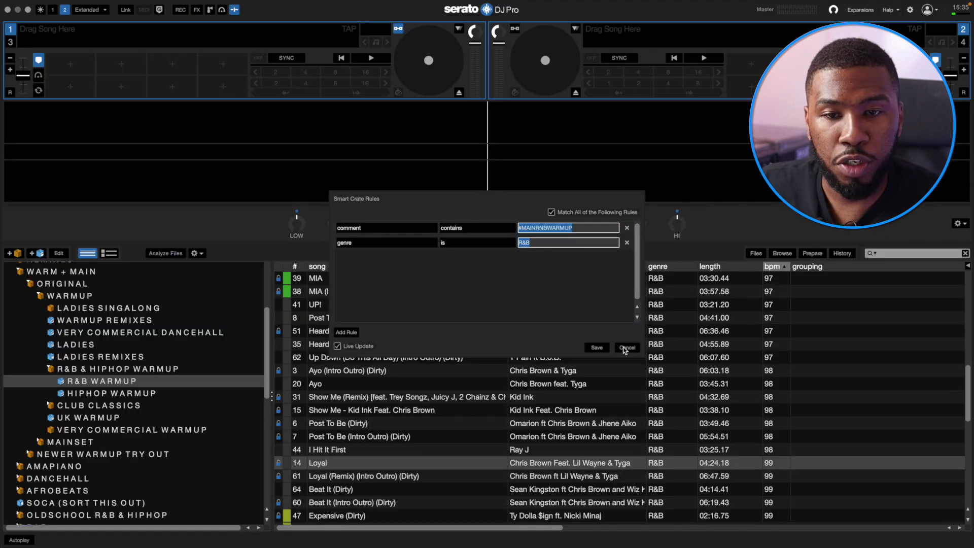
pyautogui.click(627, 347)
pyautogui.hscroll(5, 659, 284)
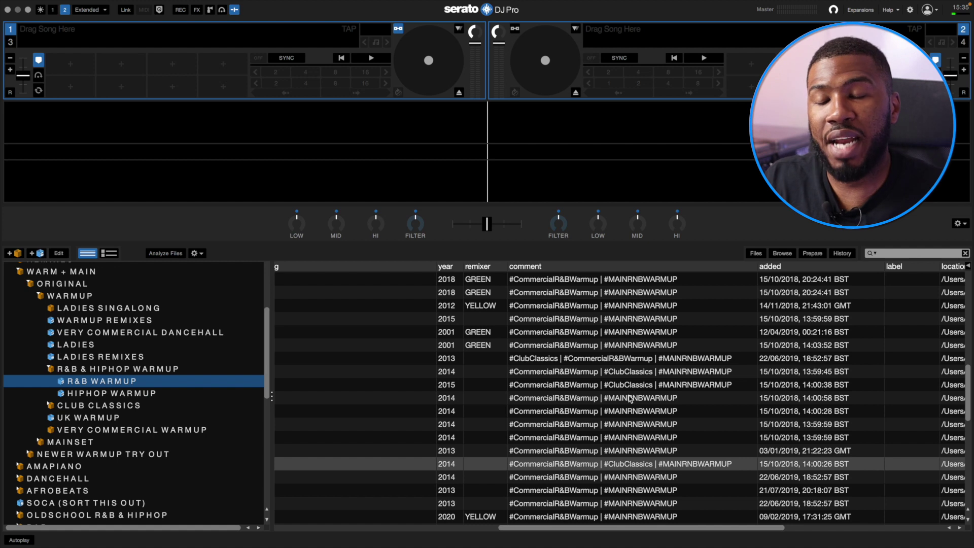
# Compare the HIPHOP WARMUP and R&B WARMUP smart crates, and collapse their parent crate
pyautogui.click(90, 396)
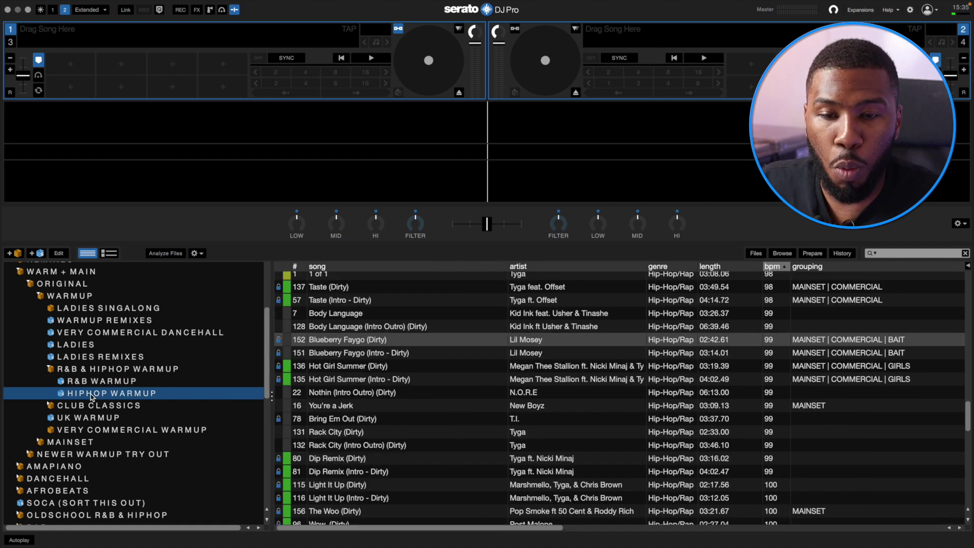
pyautogui.click(112, 383)
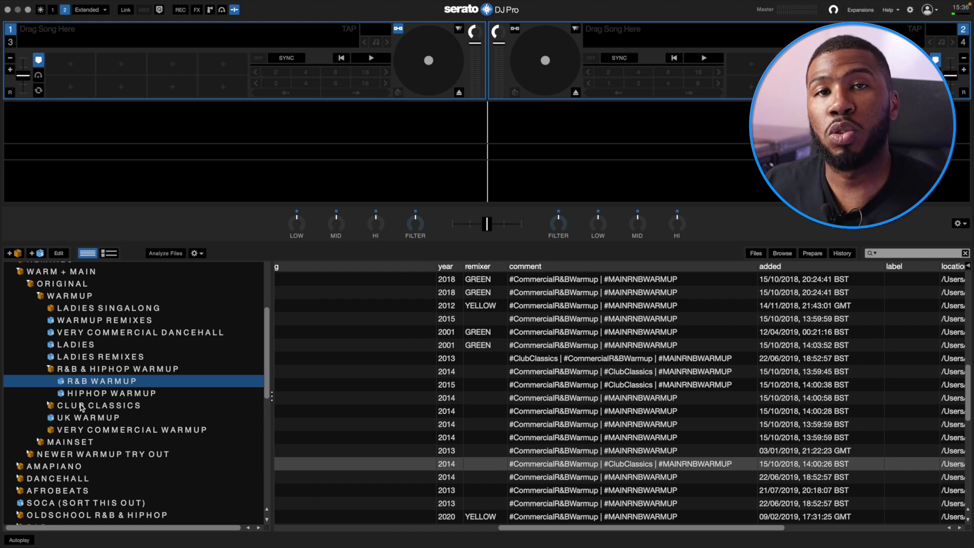
pyautogui.click(50, 368)
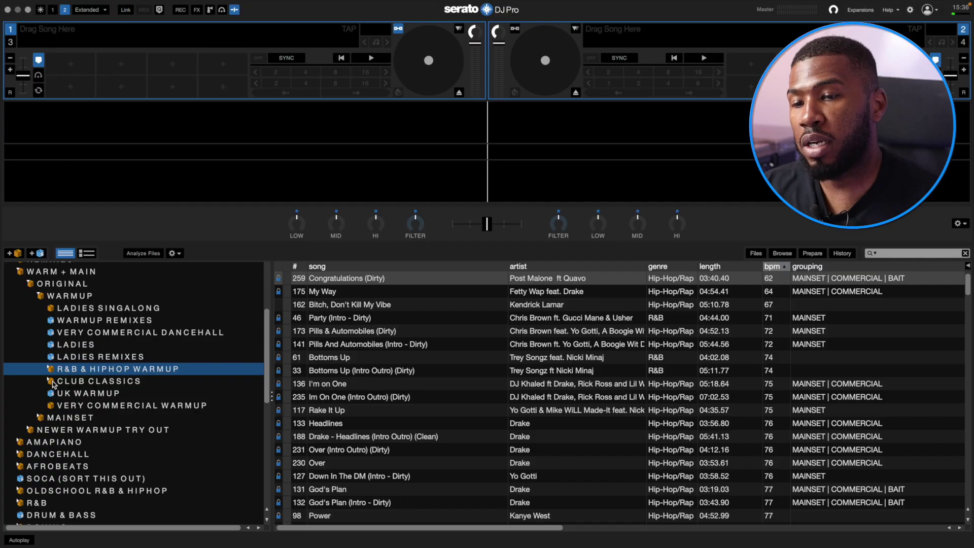
# Expand the CLUB CLASSICS crate, widen the crate list, and move its CLUB CLASSICS smart crate above SUPER COMMERCIAL CLUB CLASSICS
pyautogui.click(53, 381)
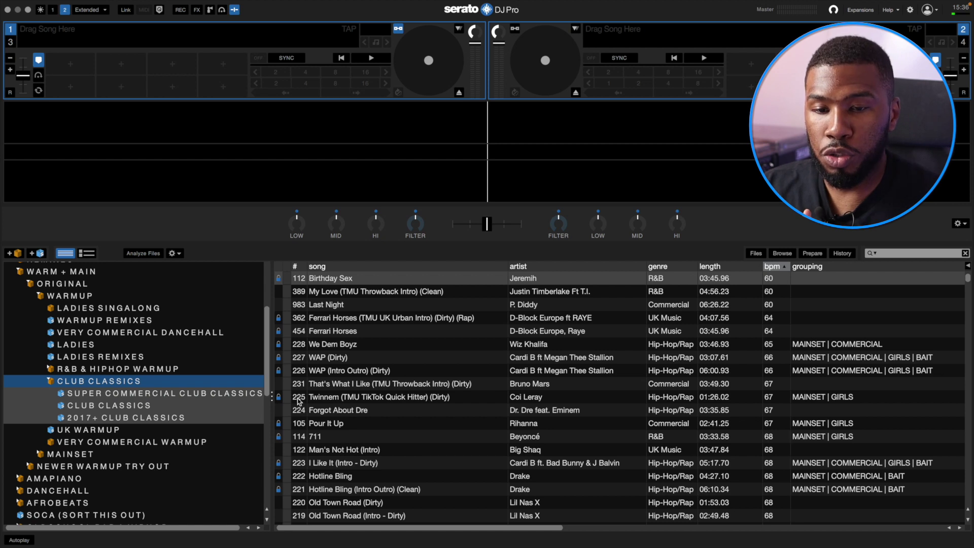
pyautogui.moveTo(272, 396); pyautogui.dragTo(306, 396)
pyautogui.moveTo(109, 405); pyautogui.dragTo(102, 388)
# Review the CLUB CLASSICS smart crate rule without saving and check its songs' comment tags
pyautogui.click(60, 254)
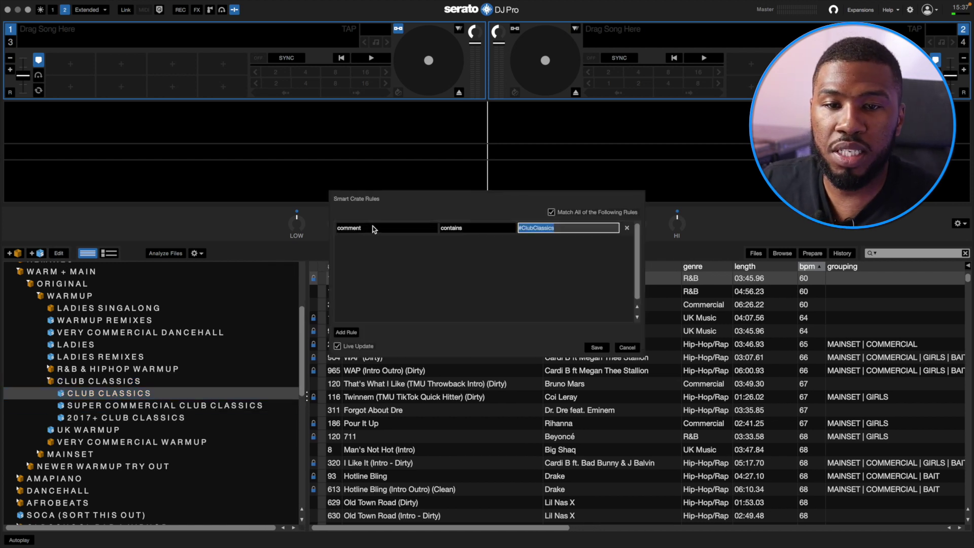
pyautogui.click(627, 347)
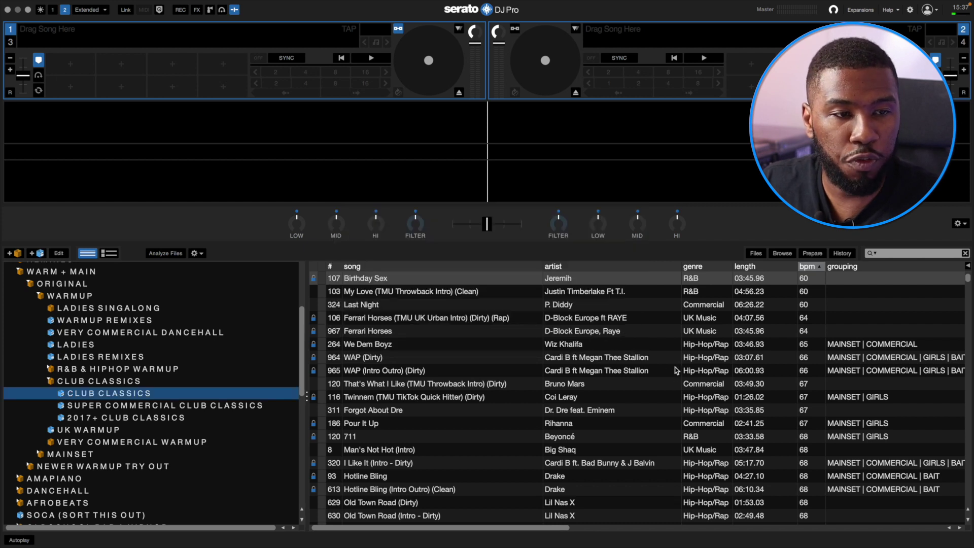
pyautogui.hscroll(10, 659, 360)
pyautogui.scroll(-1, 498, 446)
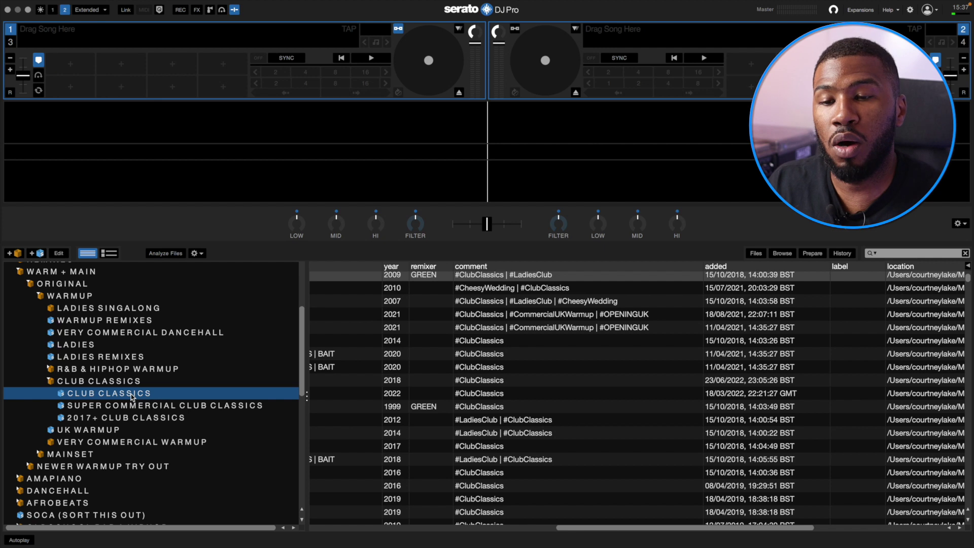
pyautogui.hscroll(-10, 355, 397)
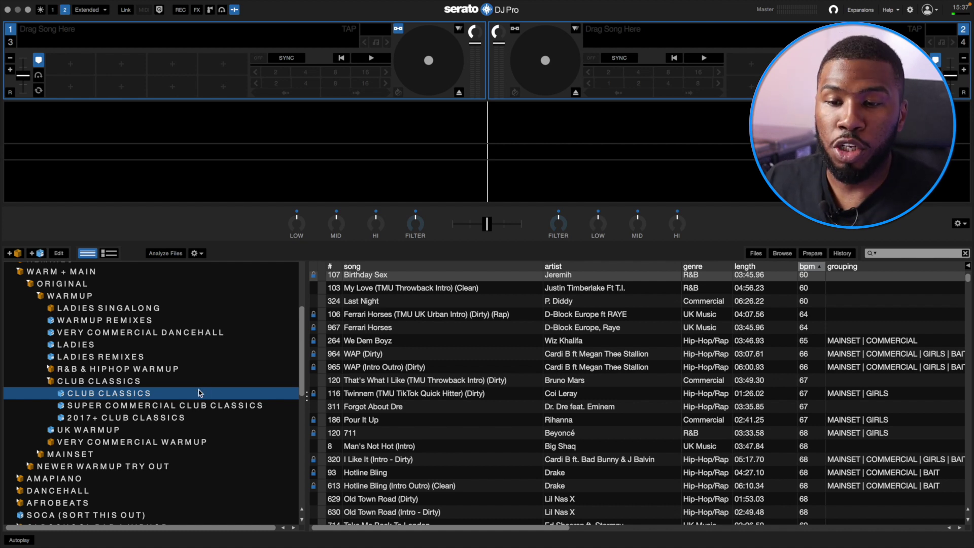
# Open the SUPER COMMERCIAL CLUB CLASSICS smart crate, review its rule without saving, and check the songs' label tags
pyautogui.click(157, 407)
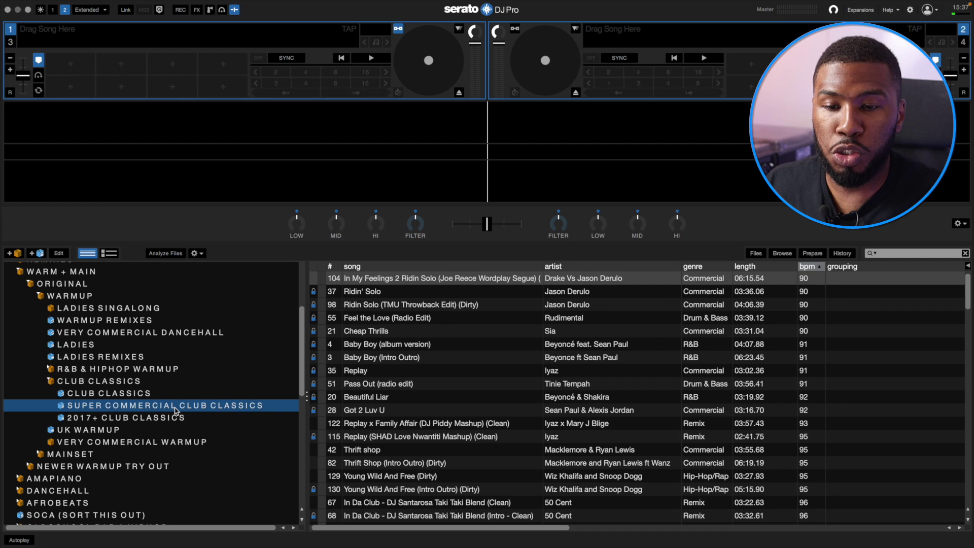
pyautogui.click(59, 255)
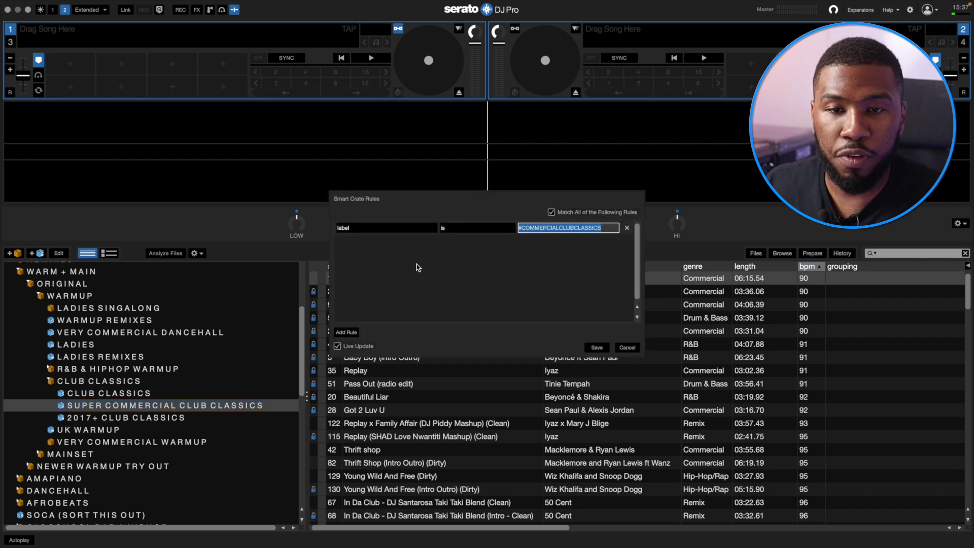
pyautogui.click(627, 348)
pyautogui.hscroll(5, 752, 391)
pyautogui.hscroll(6, 752, 392)
pyautogui.click(735, 279)
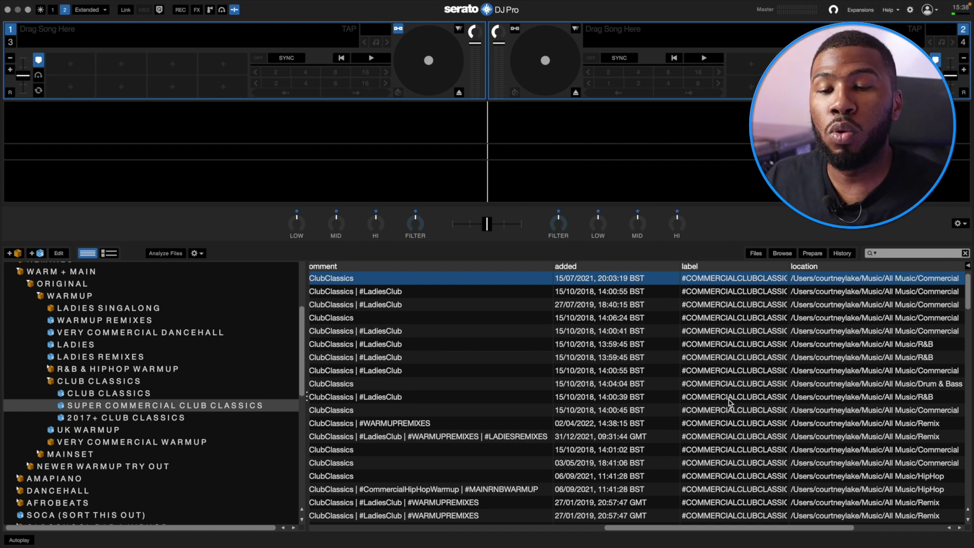
# Look through the SUPER COMMERCIAL CLUB CLASSICS songs up to 107 bpm, picking out Turn Me On (No Riddim) and 24K Magic
pyautogui.hscroll(-10, 518, 426)
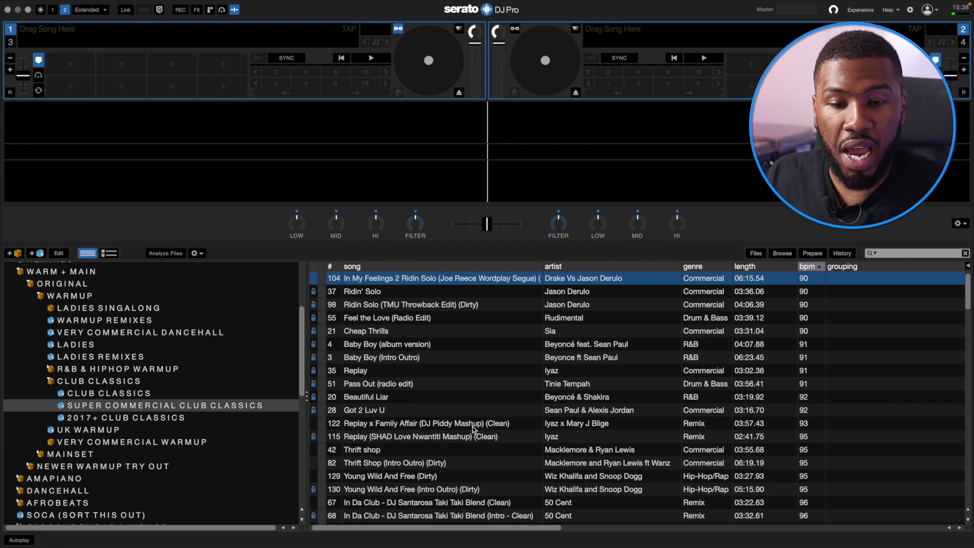
pyautogui.scroll(-10, 474, 429)
pyautogui.scroll(-5, 456, 441)
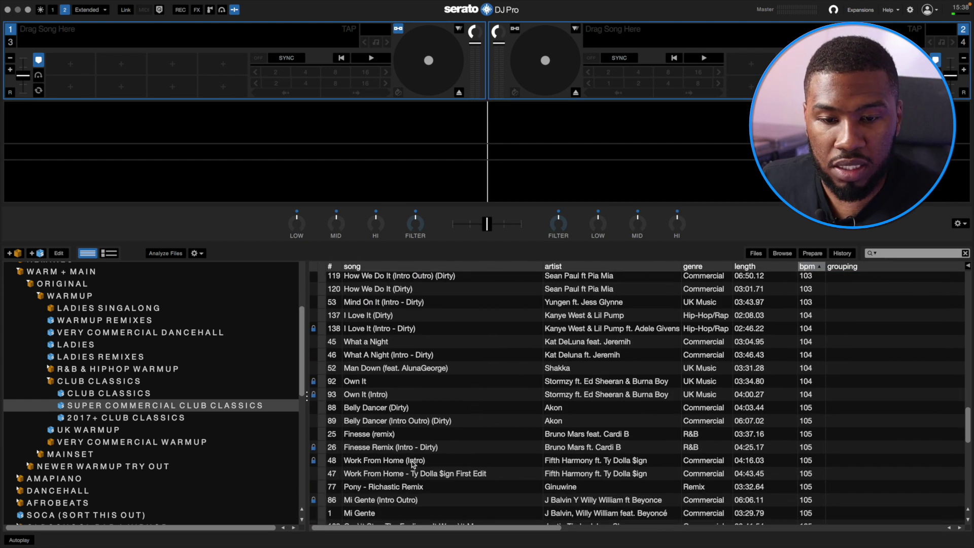
pyautogui.click(384, 485)
pyautogui.scroll(-4, 384, 484)
pyautogui.click(366, 458)
pyautogui.scroll(-2, 369, 456)
pyautogui.click(394, 424)
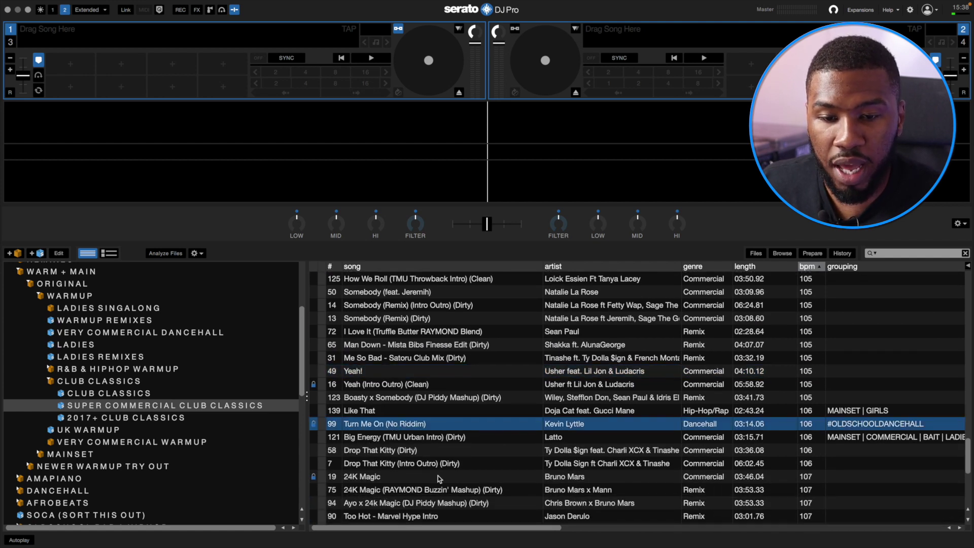
pyautogui.scroll(-1, 396, 426)
pyautogui.click(400, 455)
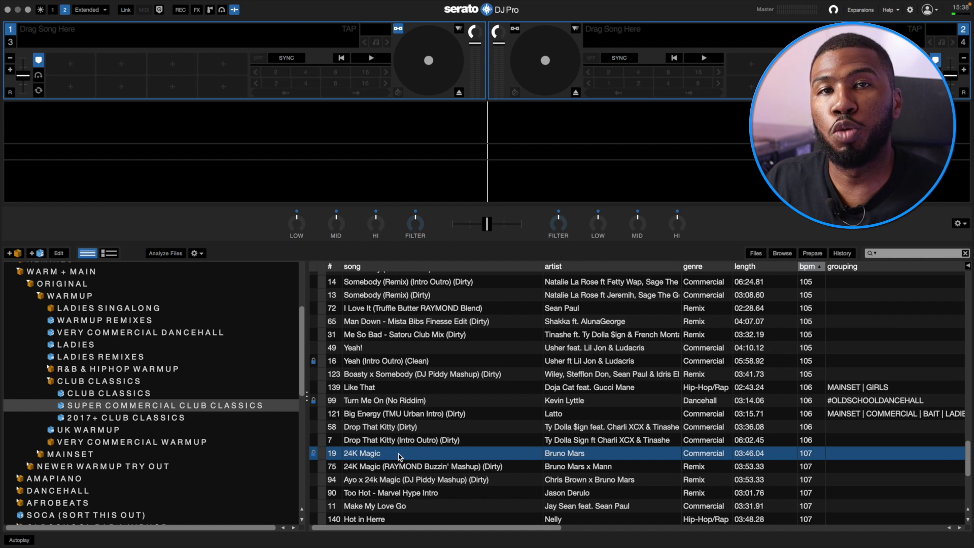
# Review the 2017+ CLUB CLASSICS smart crate rules without saving and look through its songs up to 97 bpm
pyautogui.click(297, 419)
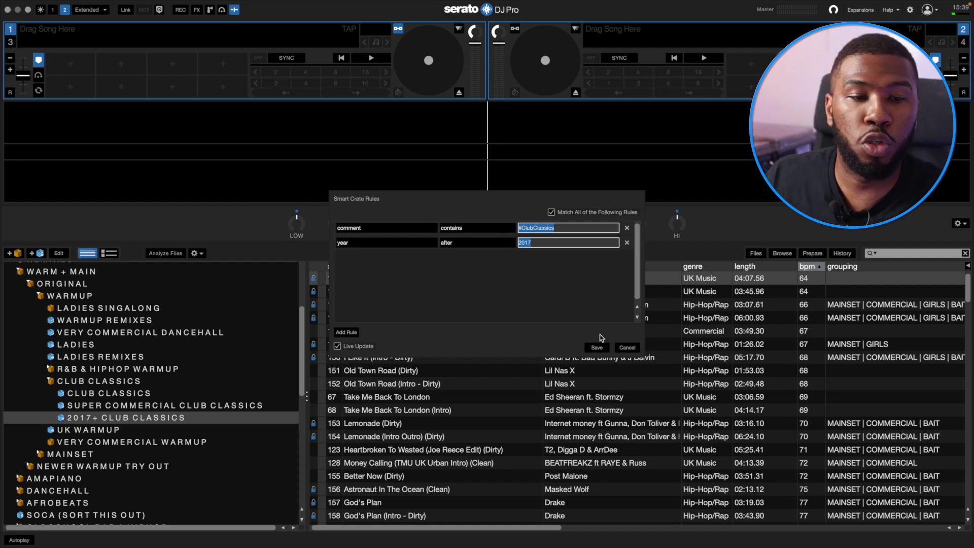
pyautogui.click(626, 348)
pyautogui.scroll(-5, 500, 517)
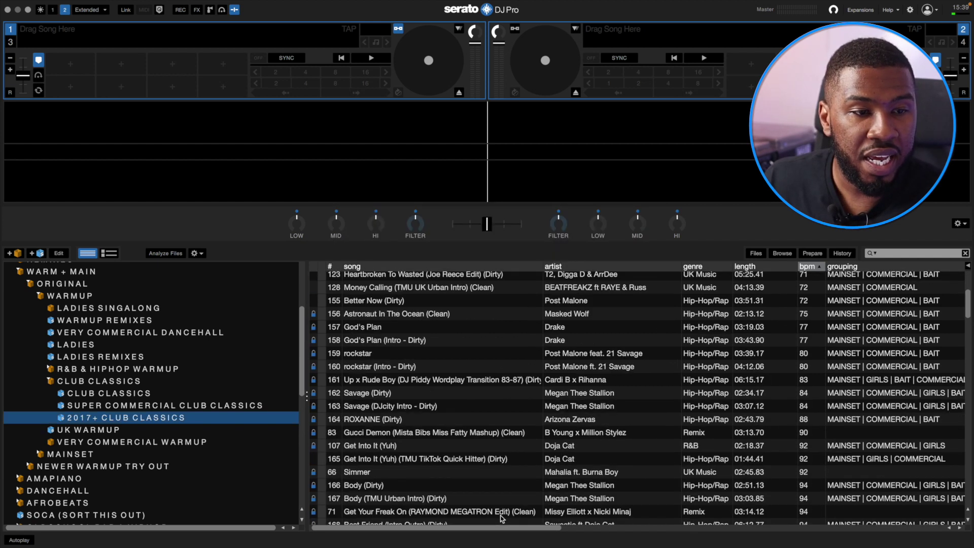
pyautogui.scroll(-5, 501, 518)
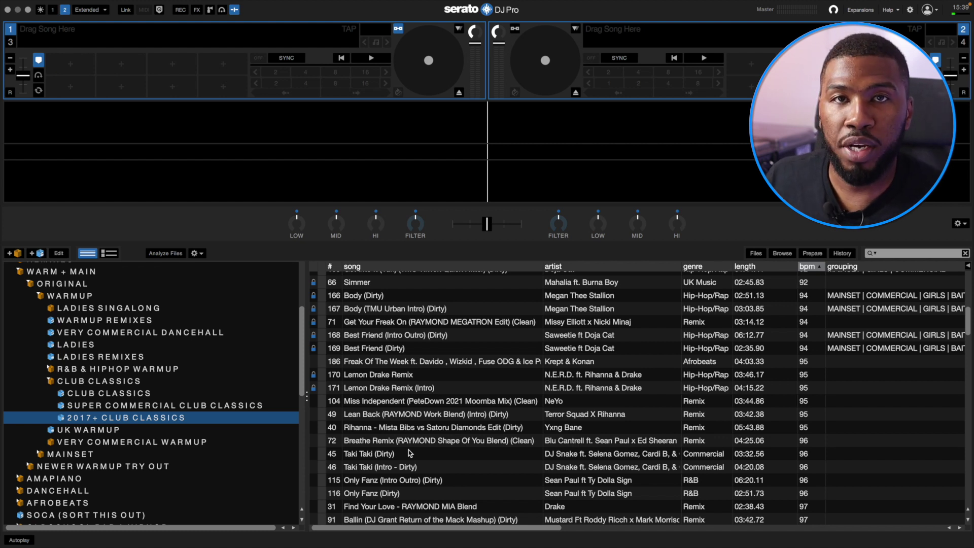
# Collapse the CLUB CLASSICS crate and view the songs in the UK WARMUP and VERY COMMERCIAL WARMUP crates
pyautogui.click(53, 381)
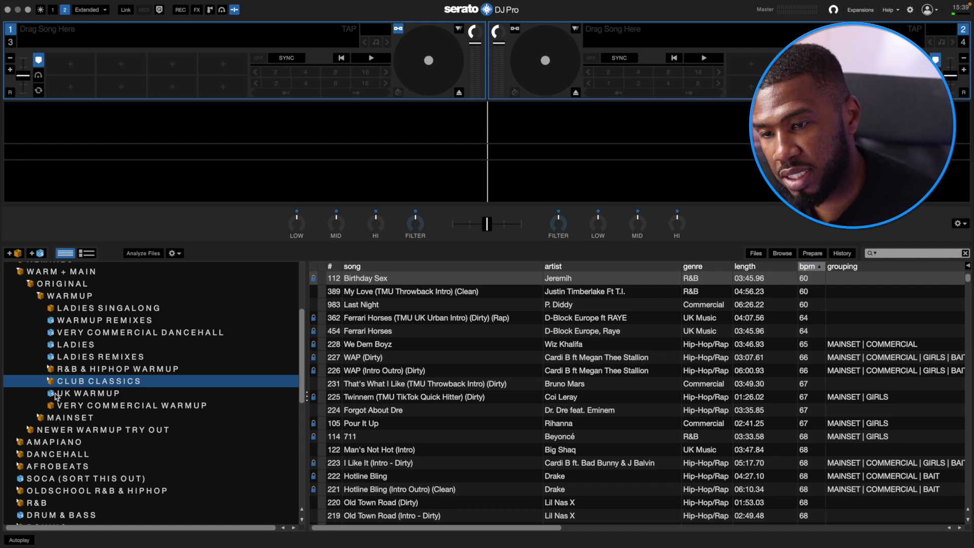
pyautogui.click(58, 395)
pyautogui.scroll(-15, 538, 483)
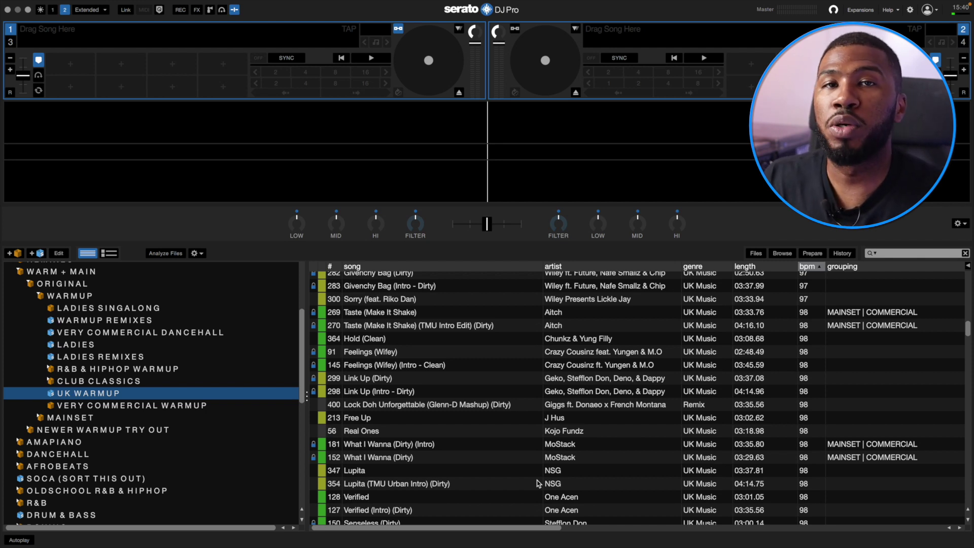
pyautogui.click(83, 405)
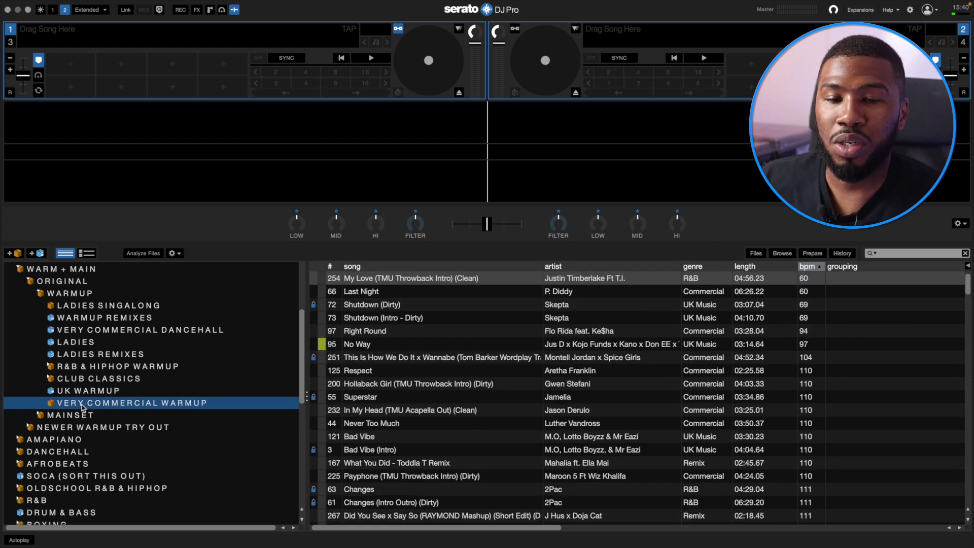
# Look through the VERY COMMERCIAL WARMUP songs from 60 to 115 bpm, picking out Respect and What You Did - Toddla T Remix
pyautogui.scroll(-1, 398, 420)
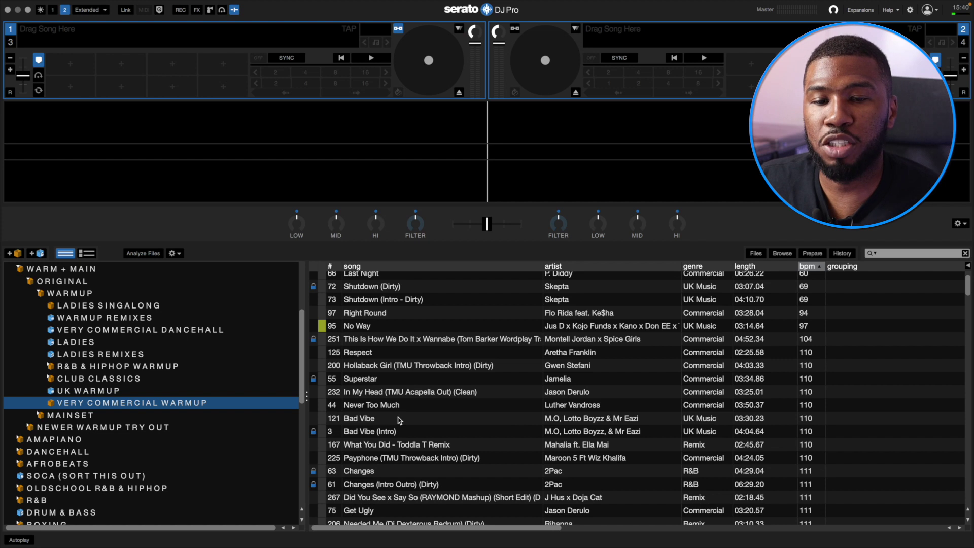
pyautogui.scroll(1, 441, 428)
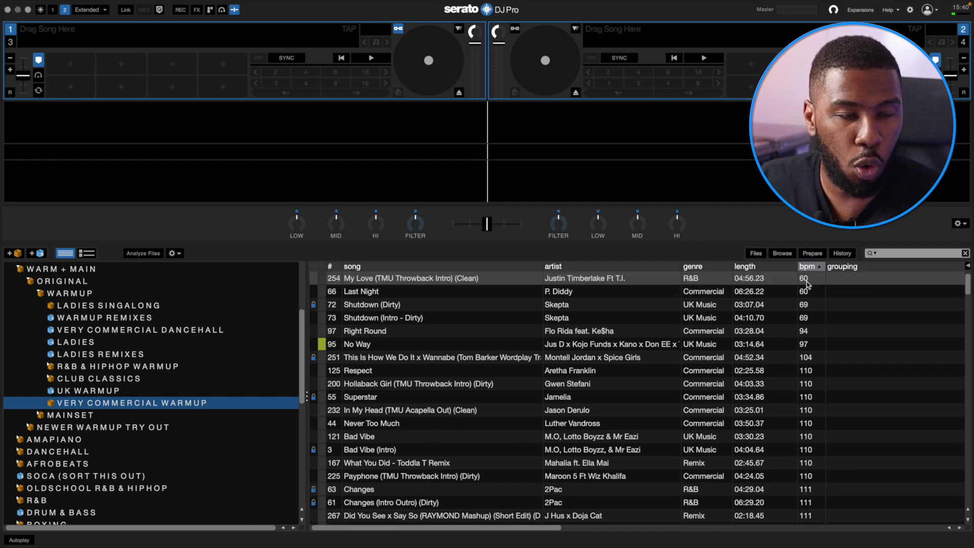
pyautogui.click(805, 374)
pyautogui.scroll(-3, 783, 386)
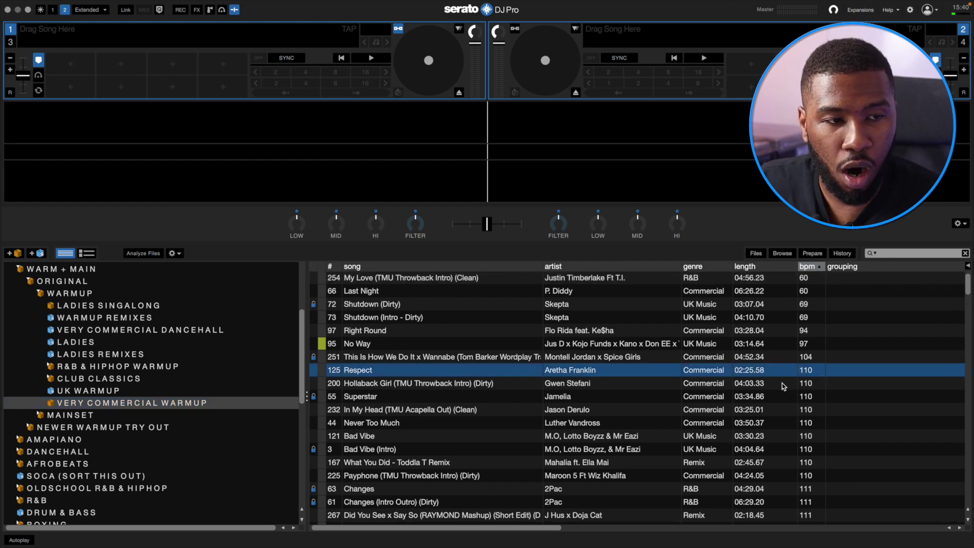
pyautogui.scroll(-8, 784, 386)
pyautogui.scroll(-2, 673, 405)
pyautogui.scroll(-1, 673, 406)
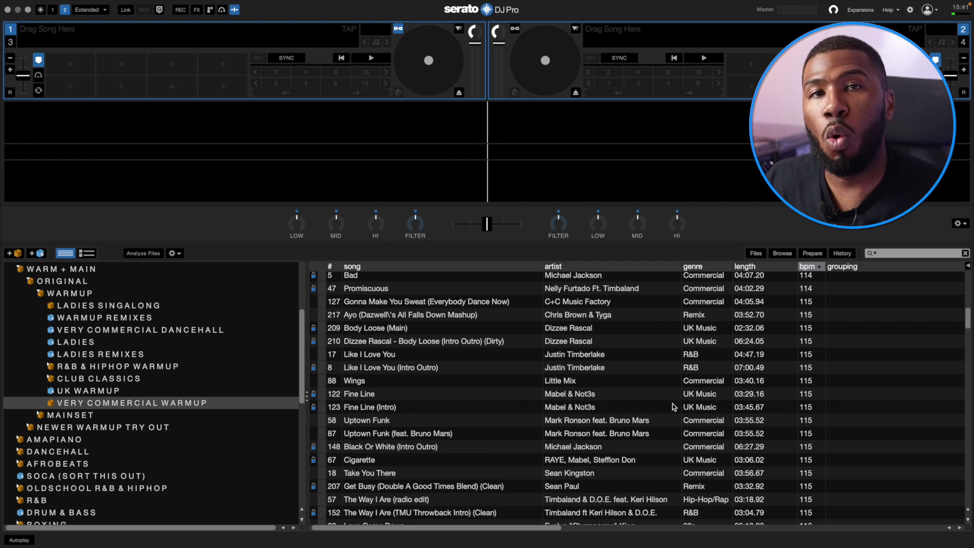
pyautogui.scroll(10, 674, 407)
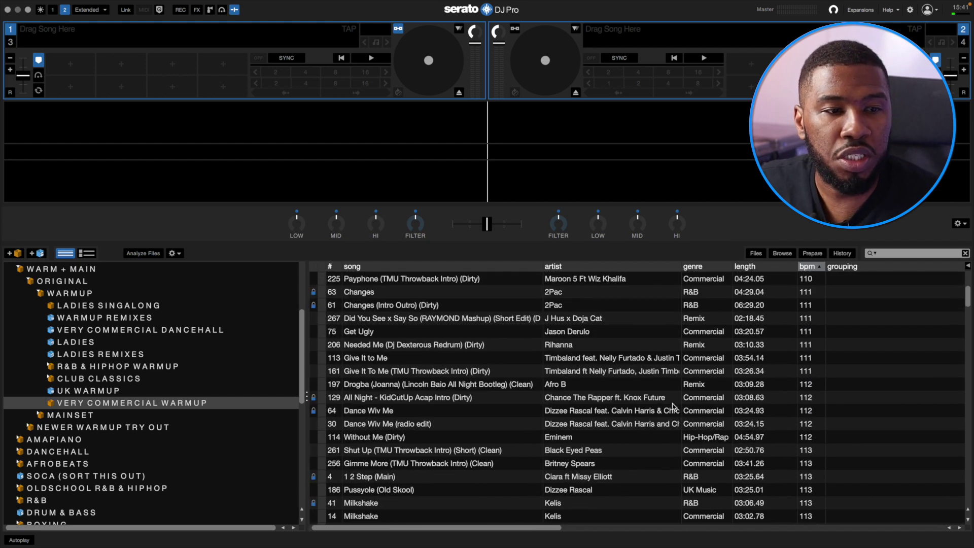
pyautogui.click(811, 332)
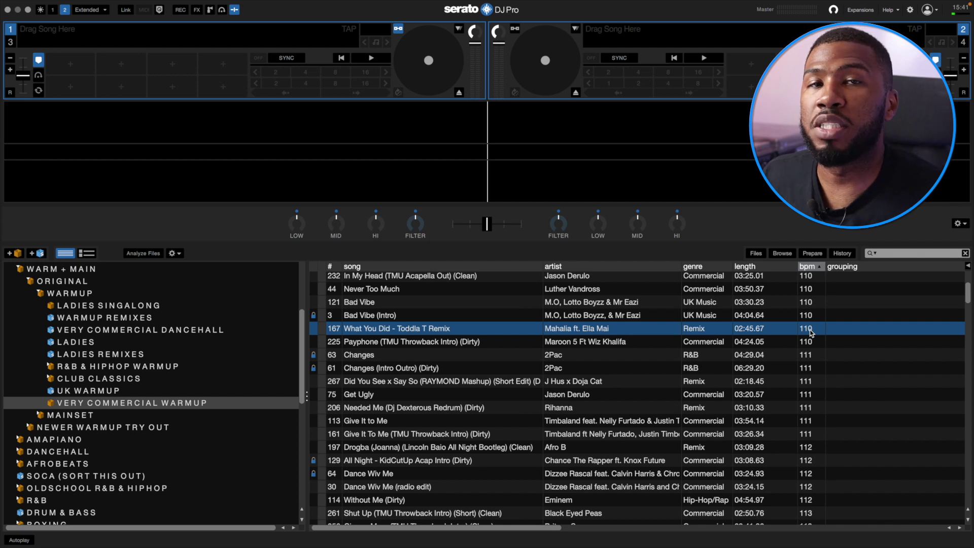
# Collapse the WARMUP crate and open the HARD DRILL smart crate inside MAINSET
pyautogui.click(41, 295)
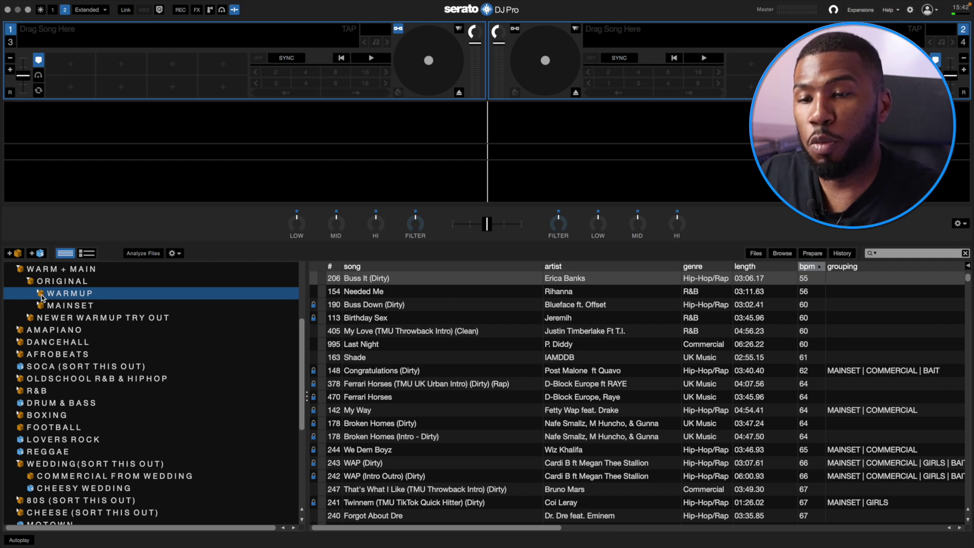
pyautogui.click(42, 305)
pyautogui.click(90, 315)
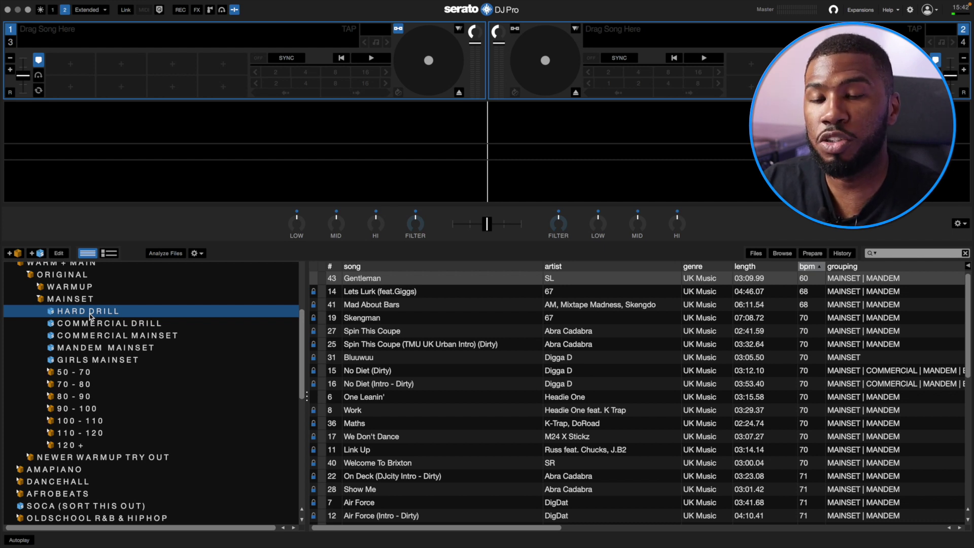
# Review the HARD DRILL smart crate rule without saving and check the comment tags of its songs
pyautogui.click(59, 253)
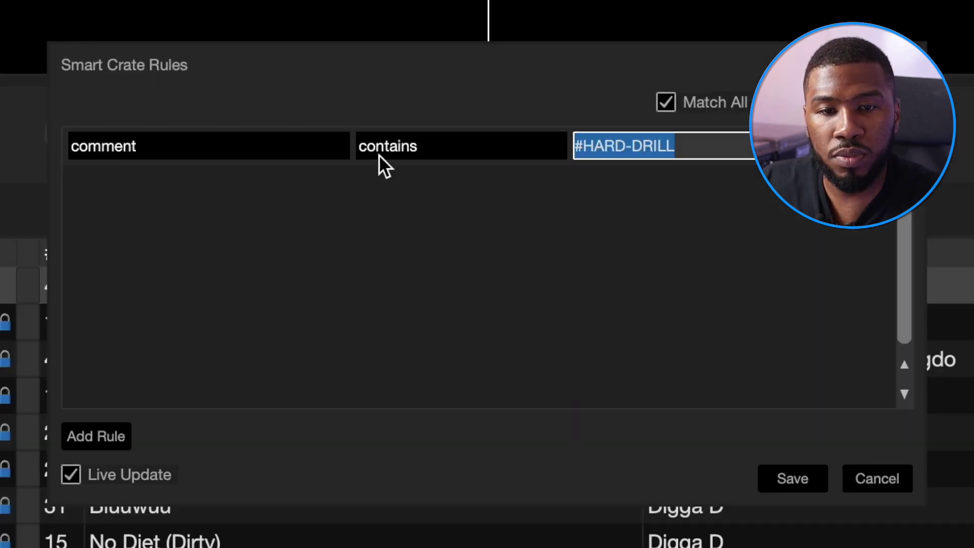
pyautogui.click(853, 489)
pyautogui.hscroll(5, 404, 276)
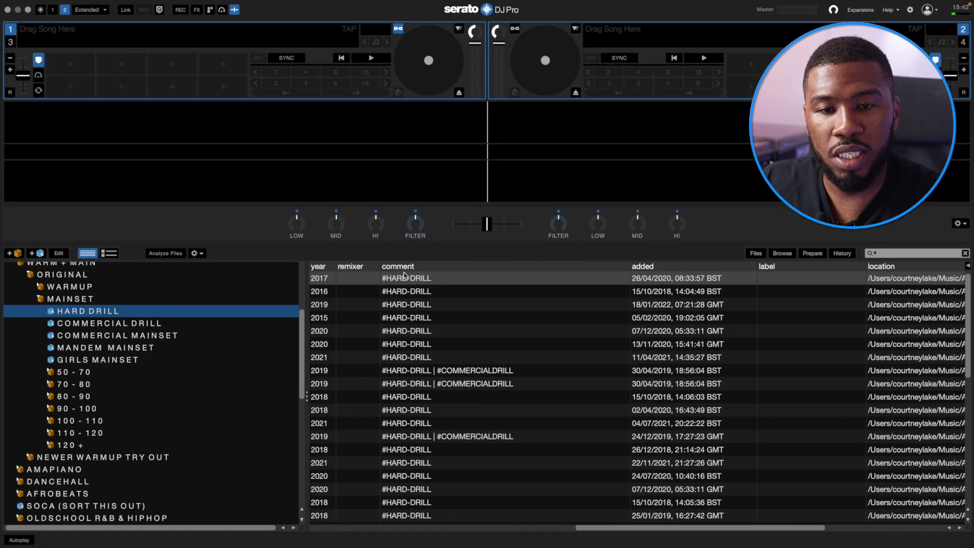
pyautogui.click(405, 278)
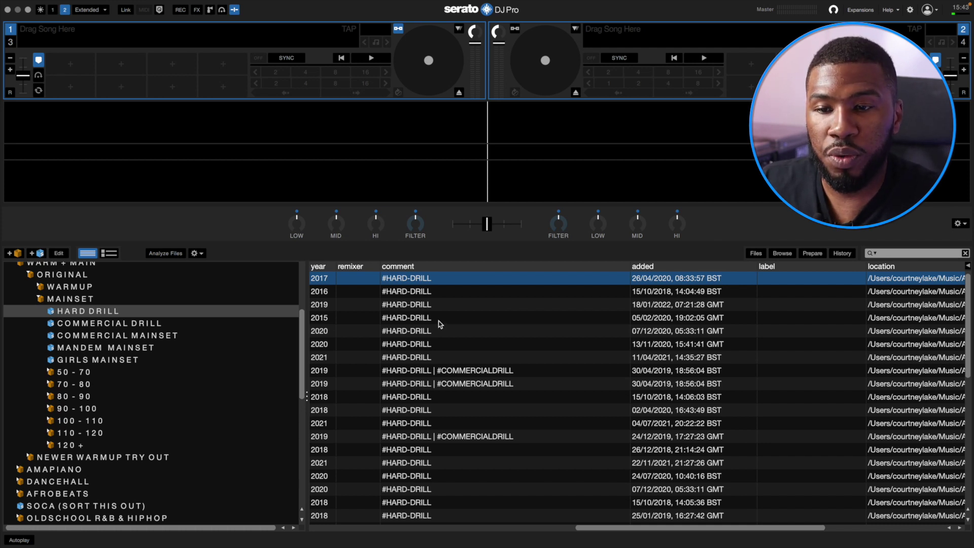
# Look through the HARD DRILL songs up to 72 bpm, picking out We Don't Dance and Cool Kid
pyautogui.hscroll(-10, 437, 319)
pyautogui.scroll(-1, 415, 445)
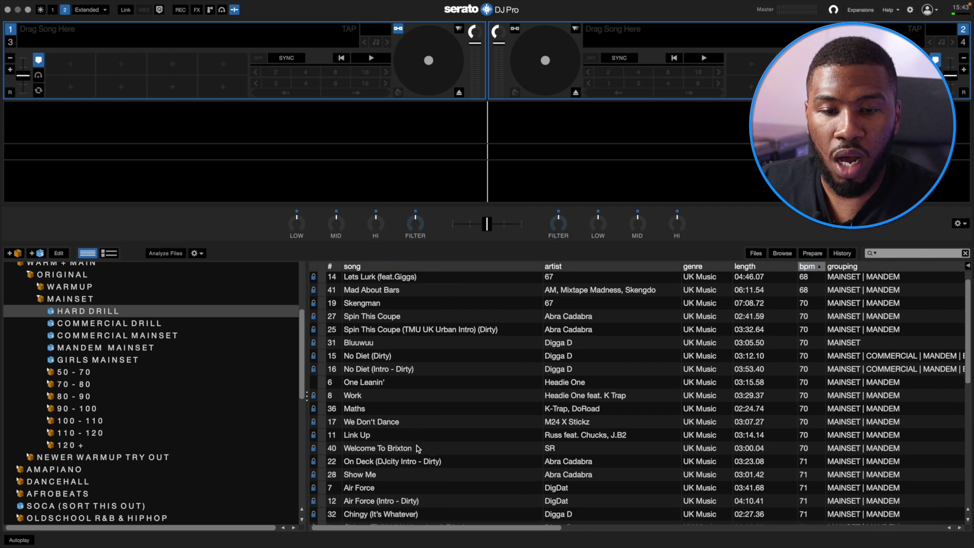
pyautogui.click(381, 423)
pyautogui.scroll(-4, 378, 428)
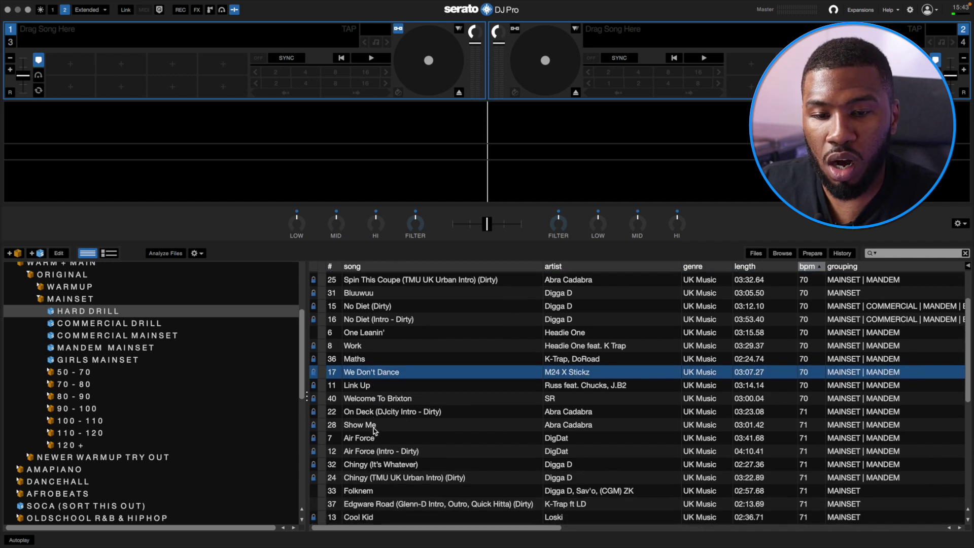
pyautogui.click(369, 437)
pyautogui.scroll(-6, 368, 437)
pyautogui.click(364, 443)
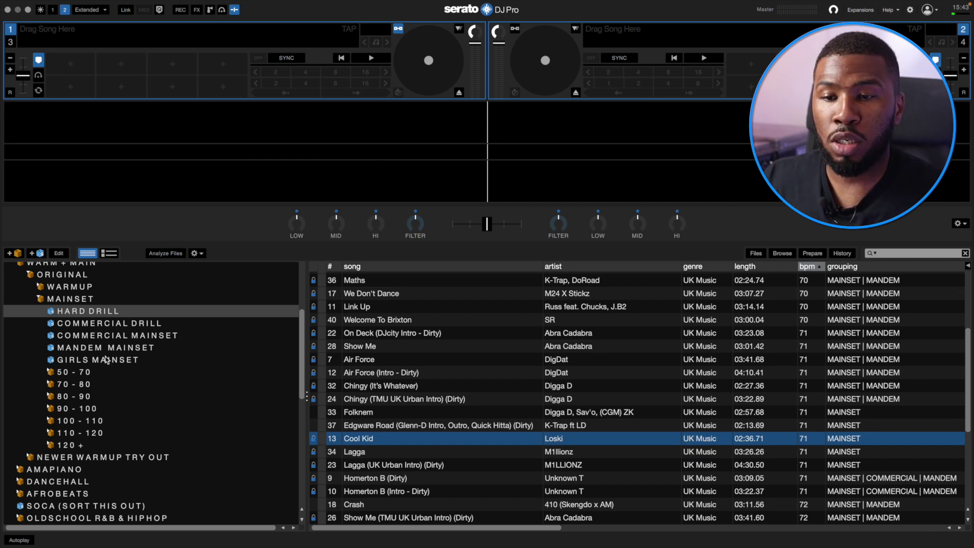
# Open the COMMERCIAL DRILL smart crate, review its rule without saving, and check the songs' comment tags
pyautogui.click(122, 323)
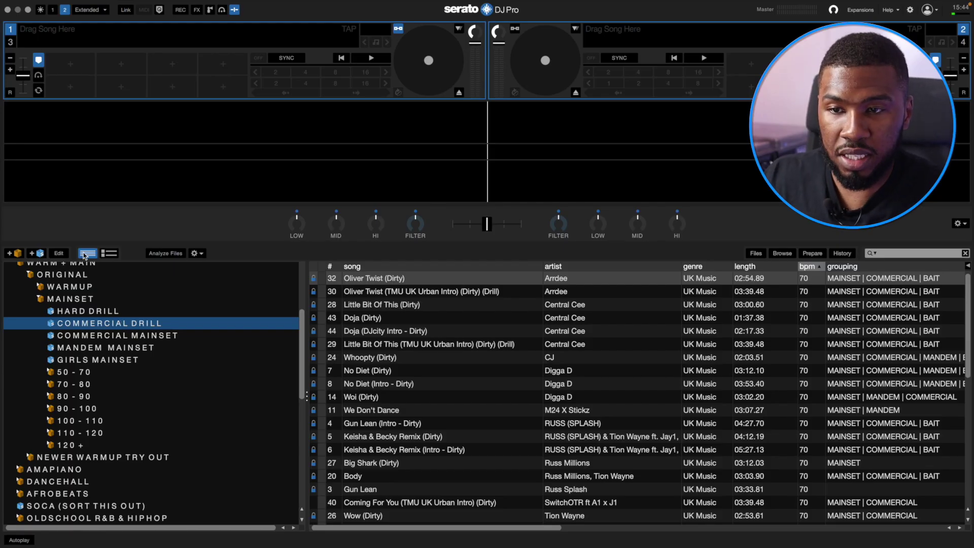
pyautogui.click(59, 253)
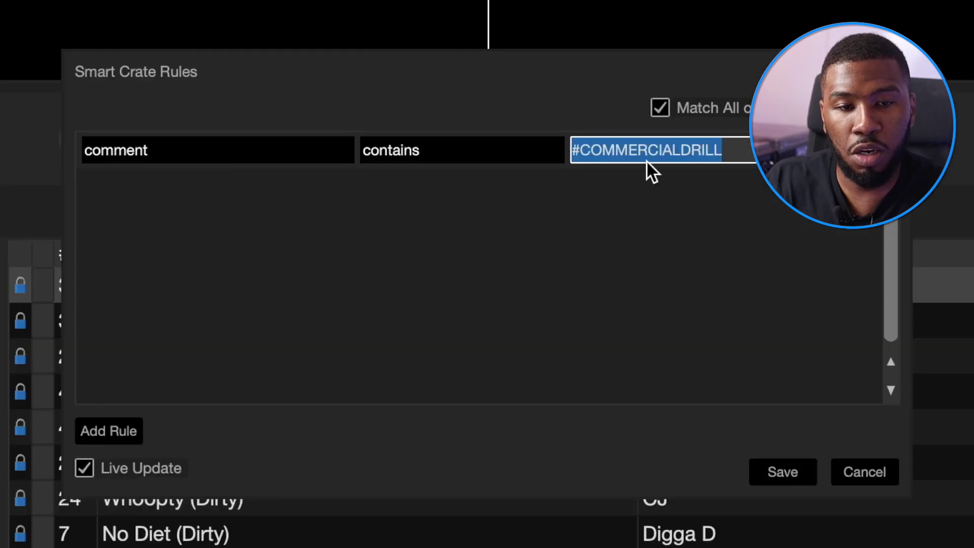
pyautogui.click(881, 476)
pyautogui.hscroll(5, 719, 390)
pyautogui.hscroll(-5, 719, 390)
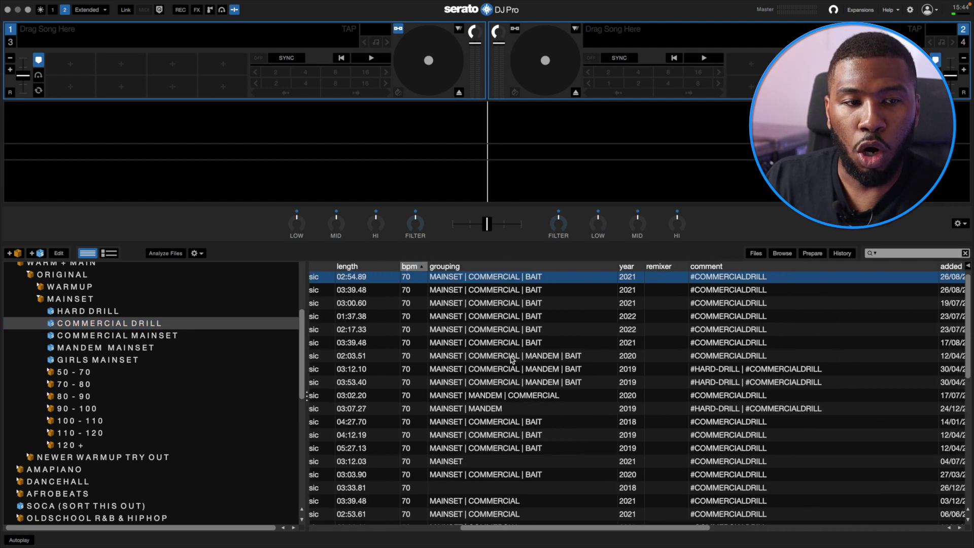
pyautogui.hscroll(-5, 637, 329)
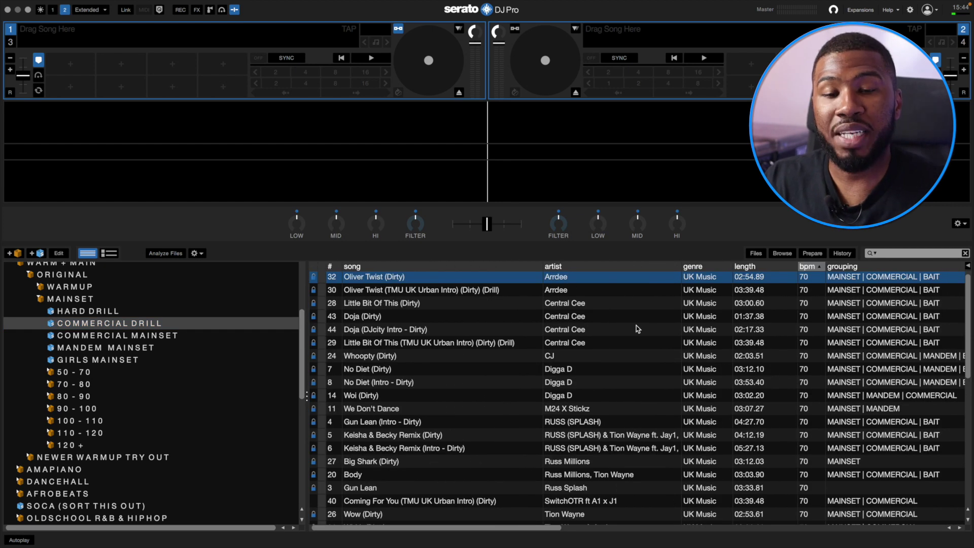
# Look through the COMMERCIAL DRILL songs up to 72 bpm, picking out Keisha & Becky Remix, Homerton B and Flowers (Say My Name)
pyautogui.scroll(-2, 436, 435)
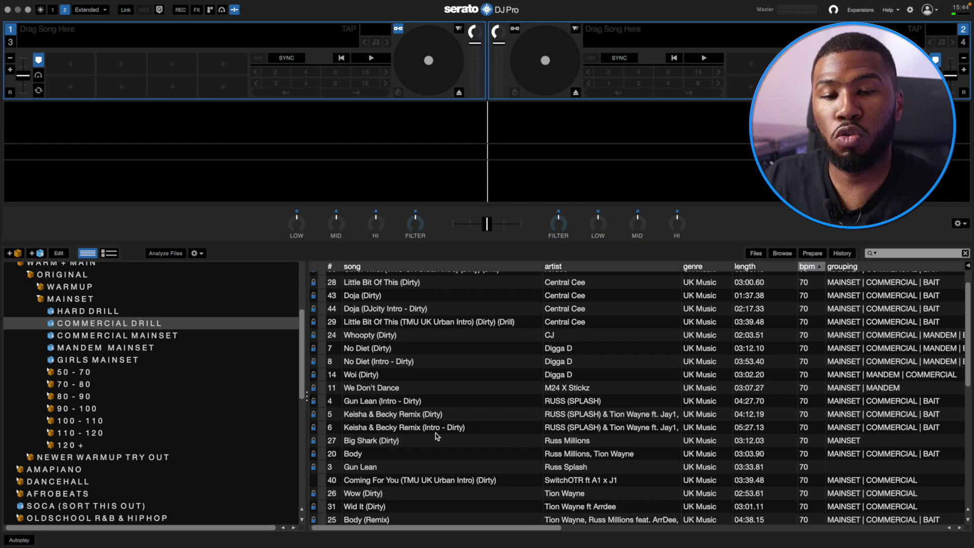
pyautogui.click(415, 416)
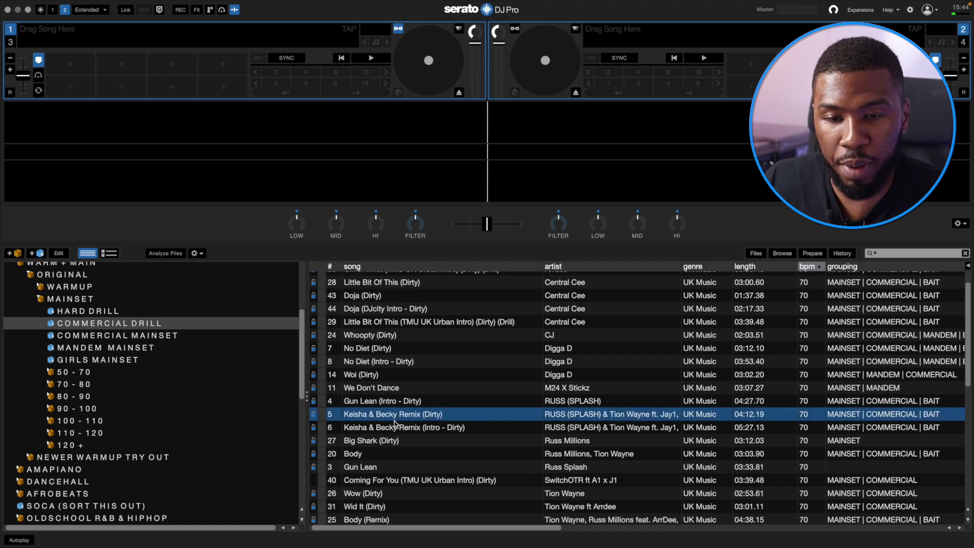
pyautogui.click(388, 402)
pyautogui.scroll(-2, 398, 460)
pyautogui.scroll(-2, 398, 460)
pyautogui.click(398, 461)
pyautogui.scroll(-6, 386, 464)
pyautogui.click(375, 465)
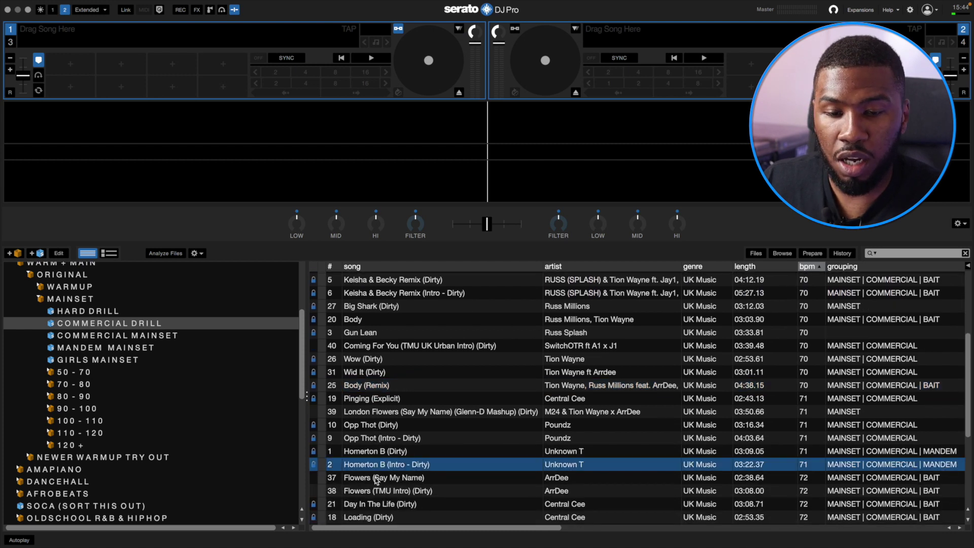
pyautogui.scroll(-2, 375, 478)
pyautogui.click(402, 448)
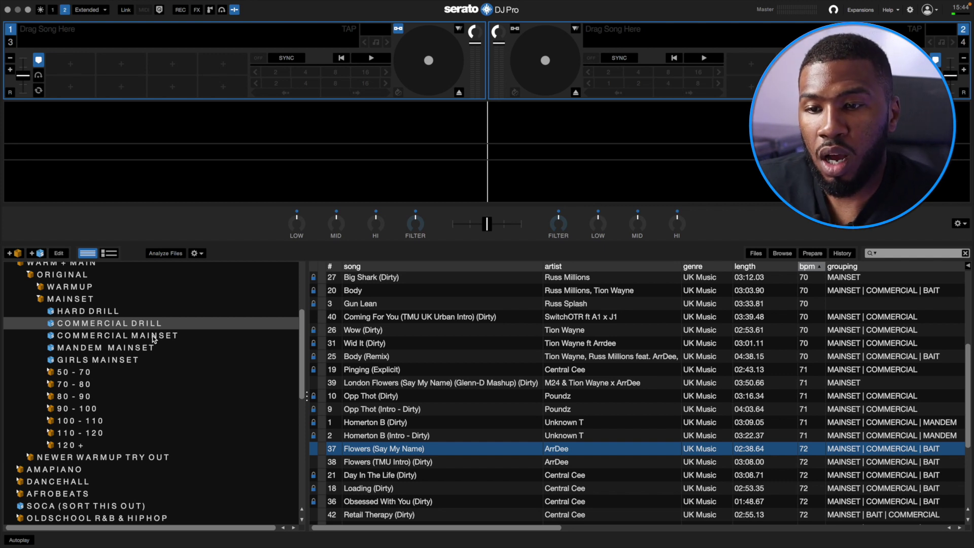
# Review the COMMERCIAL MAINSET smart crate rule without saving and check its songs' grouping tags up to 94 bpm
pyautogui.click(154, 337)
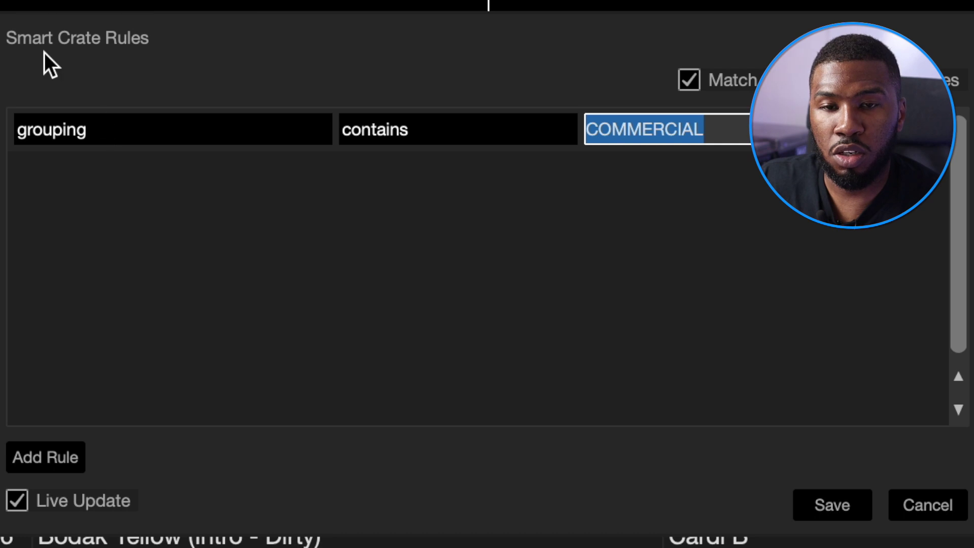
pyautogui.click(950, 507)
pyautogui.hscroll(10, 487, 406)
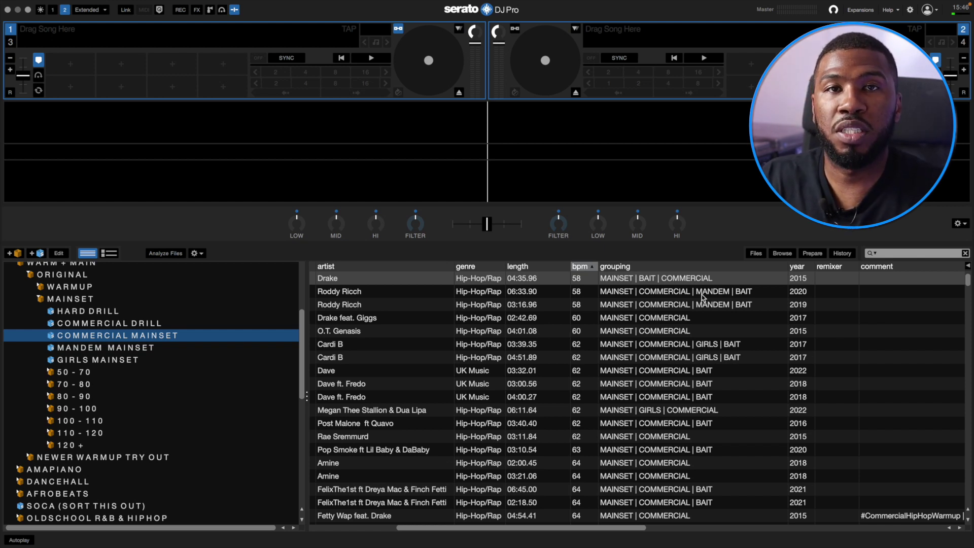
pyautogui.scroll(-15, 703, 297)
pyautogui.click(705, 384)
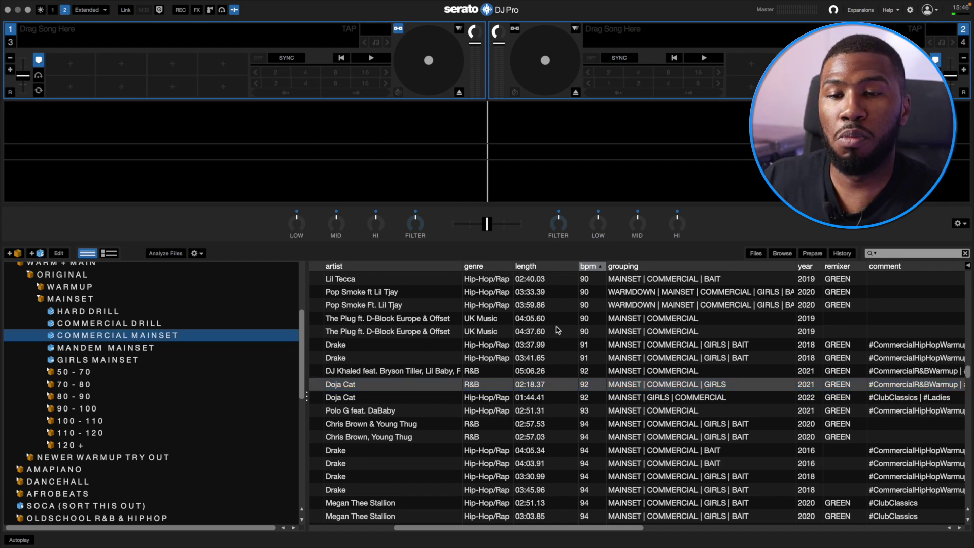
# View the MANDEM MAINSET smart crate and look through its songs up to 68 bpm, picking out Whippin Excursion and I Don't Like
pyautogui.click(80, 349)
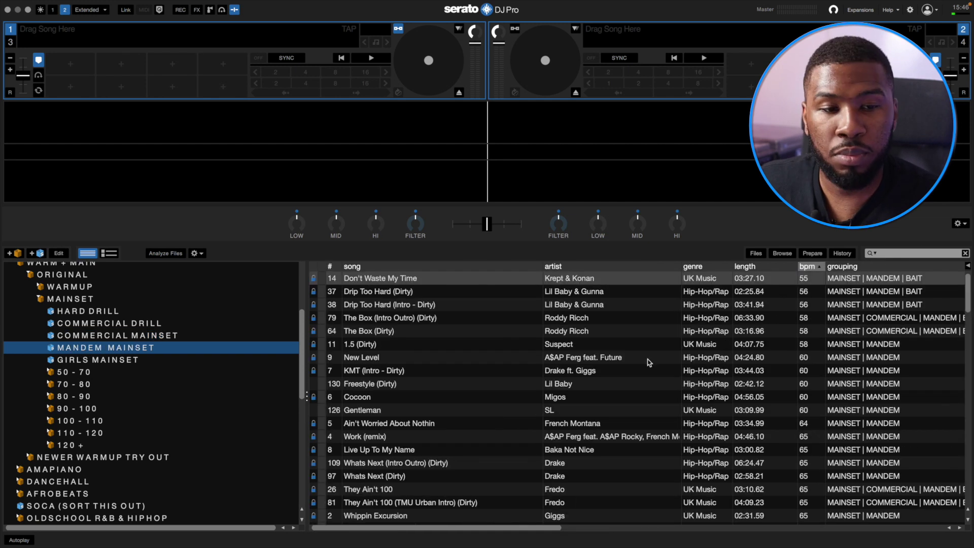
pyautogui.scroll(-5, 403, 434)
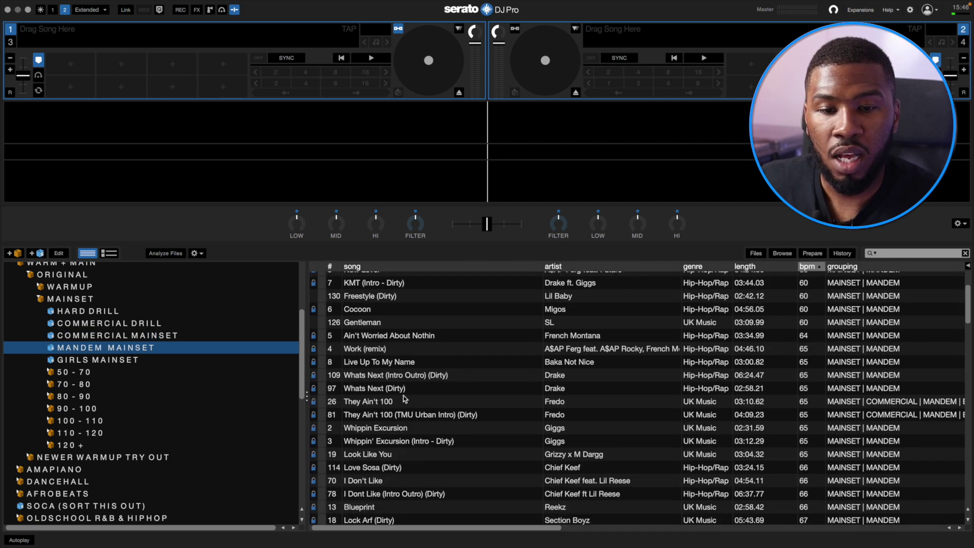
pyautogui.click(404, 401)
pyautogui.click(394, 429)
pyautogui.scroll(-2, 394, 431)
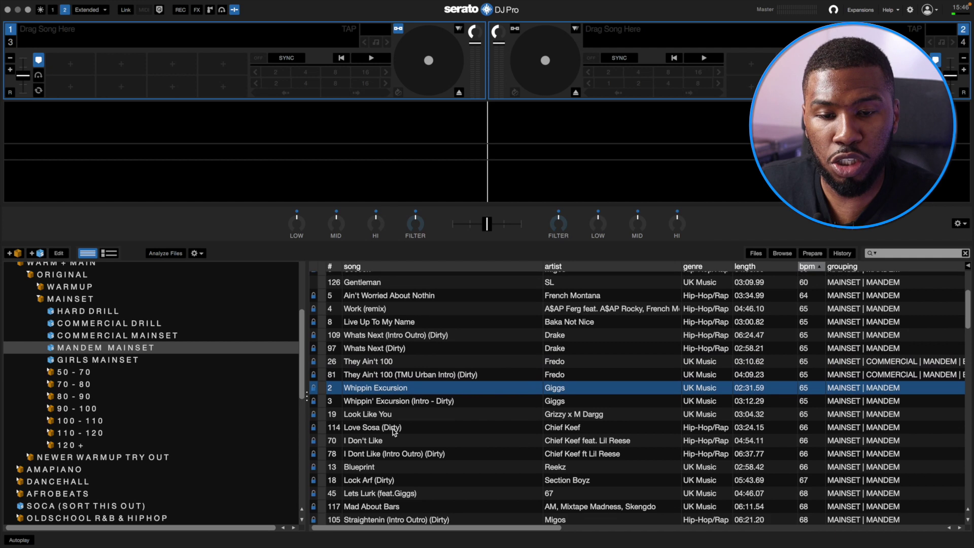
pyautogui.click(385, 439)
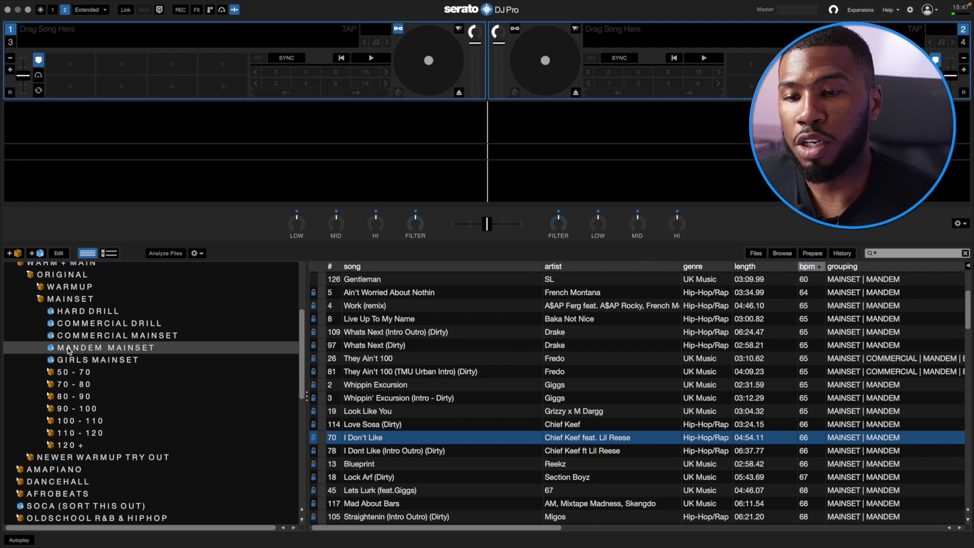
# View the GIRLS MAINSET smart crate and look through its songs up to 91 bpm, picking out Up (Dirty) and Ooouuu
pyautogui.click(127, 359)
pyautogui.scroll(-7, 502, 503)
pyautogui.scroll(-4, 502, 503)
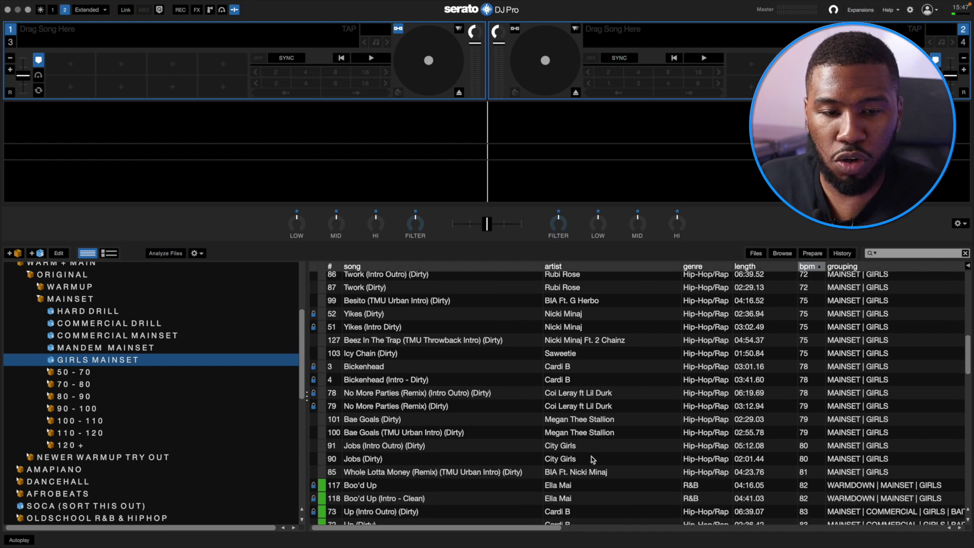
pyautogui.click(562, 459)
pyautogui.scroll(-2, 563, 456)
pyautogui.click(564, 442)
pyautogui.click(567, 467)
pyautogui.scroll(-4, 567, 456)
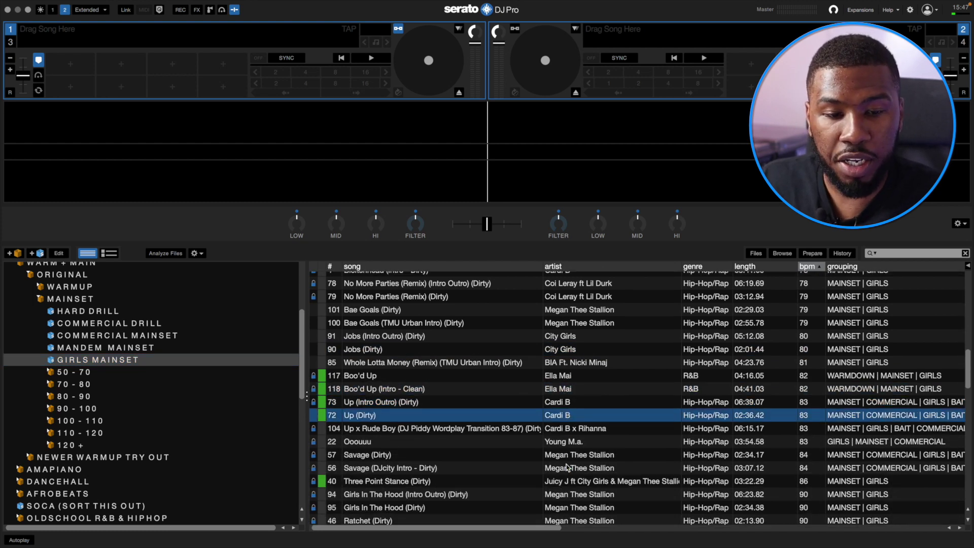
pyautogui.click(588, 387)
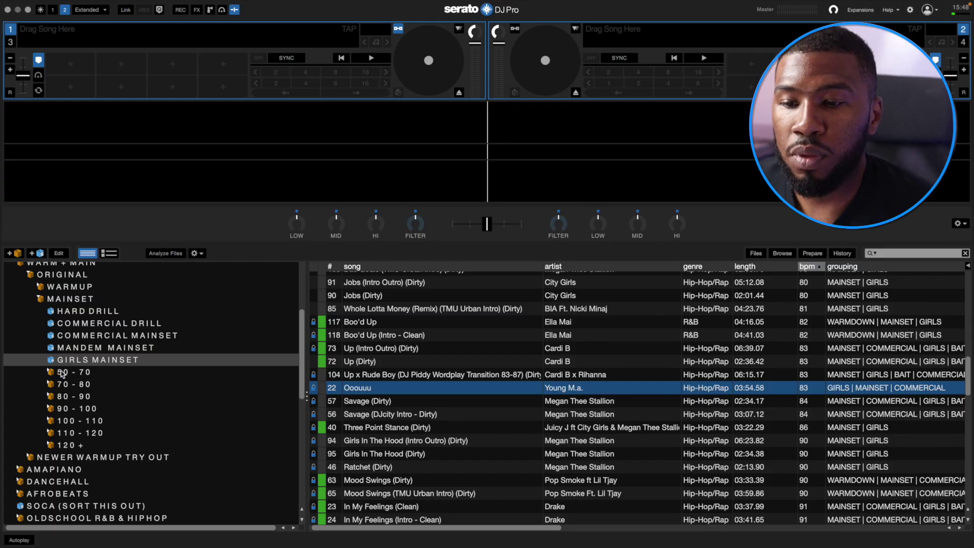
# Expand the 50 - 70 crate inside MAINSET and look through its songs up to 65 bpm
pyautogui.click(61, 373)
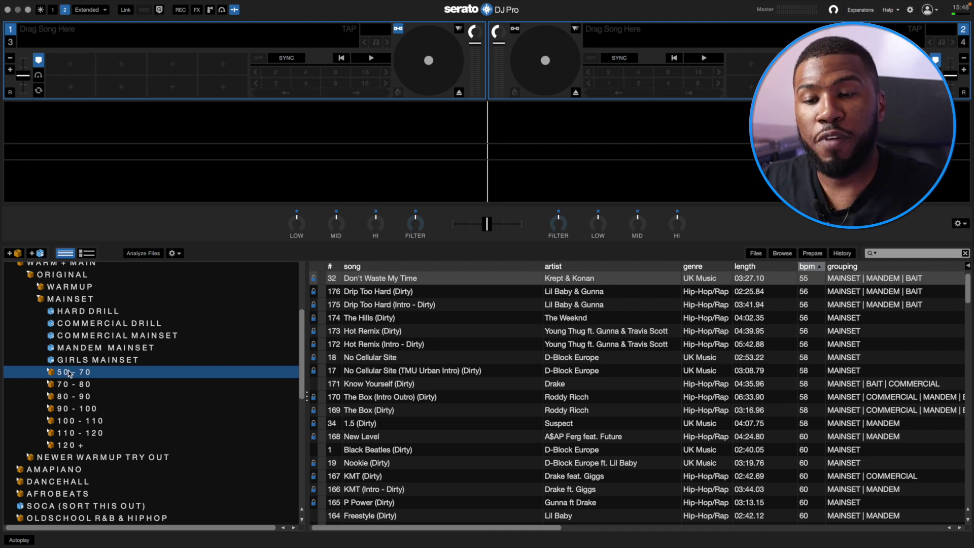
pyautogui.click(70, 373)
pyautogui.scroll(-5, 459, 410)
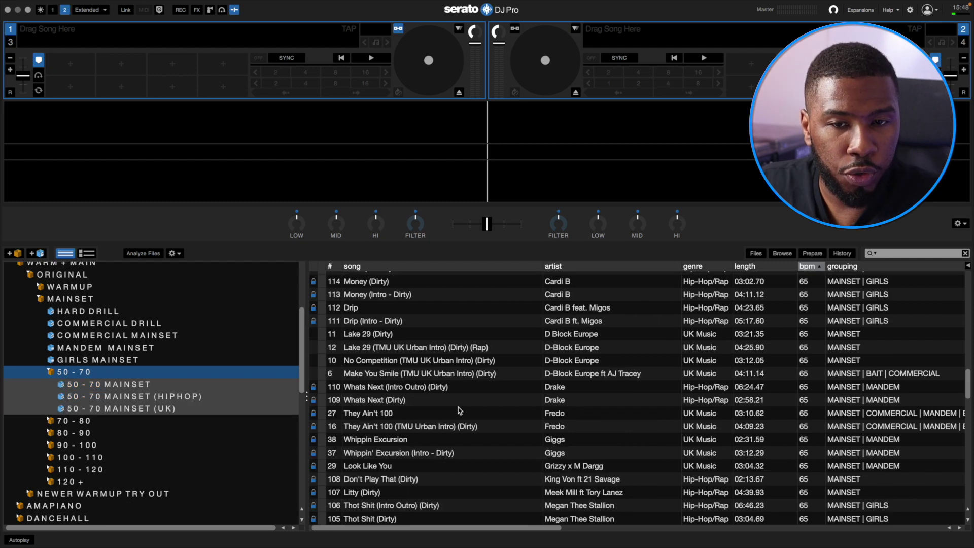
pyautogui.scroll(1, 459, 411)
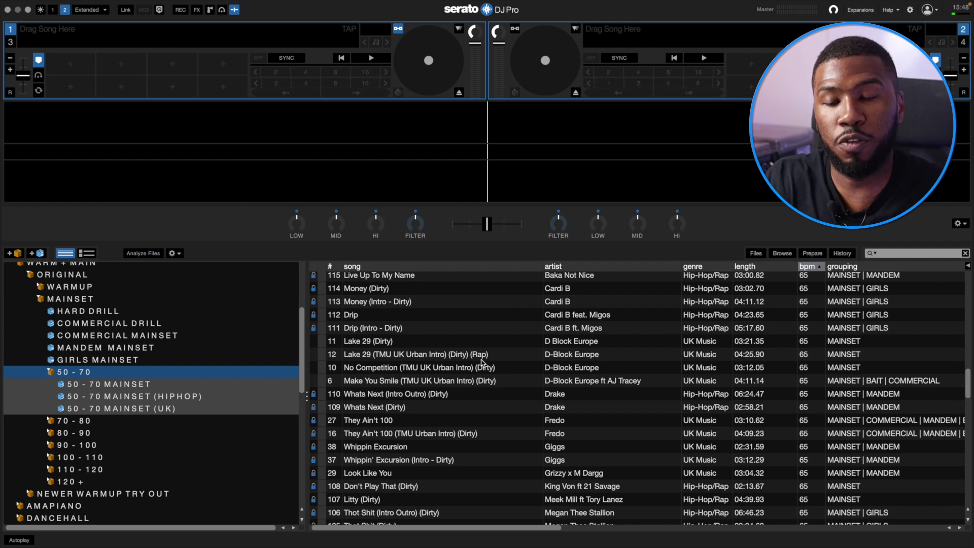
# View the whole MAINSET crate and look through its songs up to 72 bpm
pyautogui.click(81, 299)
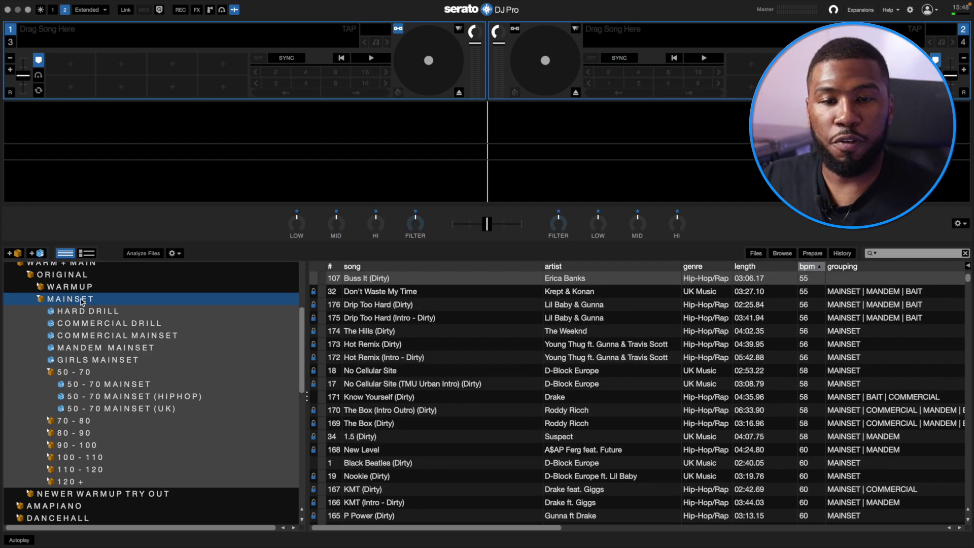
pyautogui.scroll(-5, 558, 415)
pyautogui.scroll(-10, 557, 415)
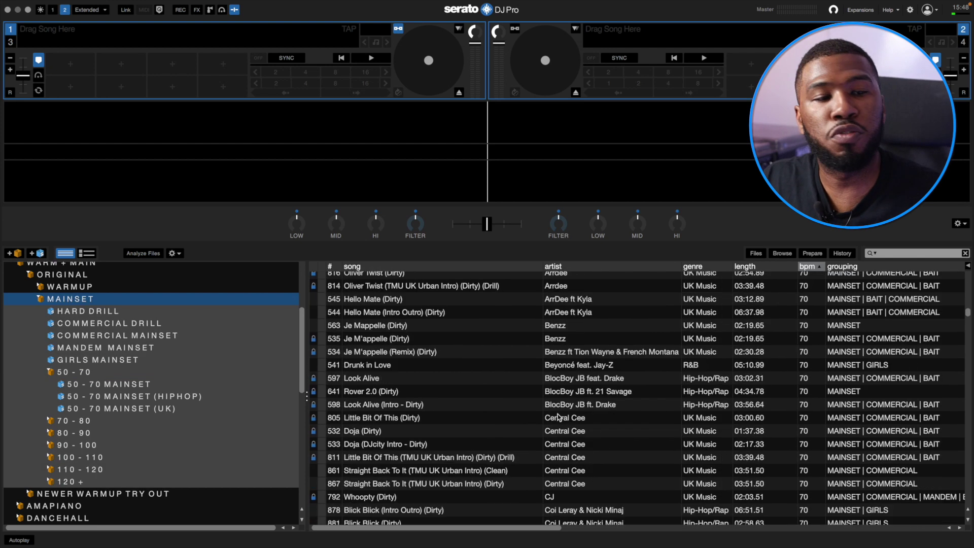
pyautogui.scroll(-2, 558, 417)
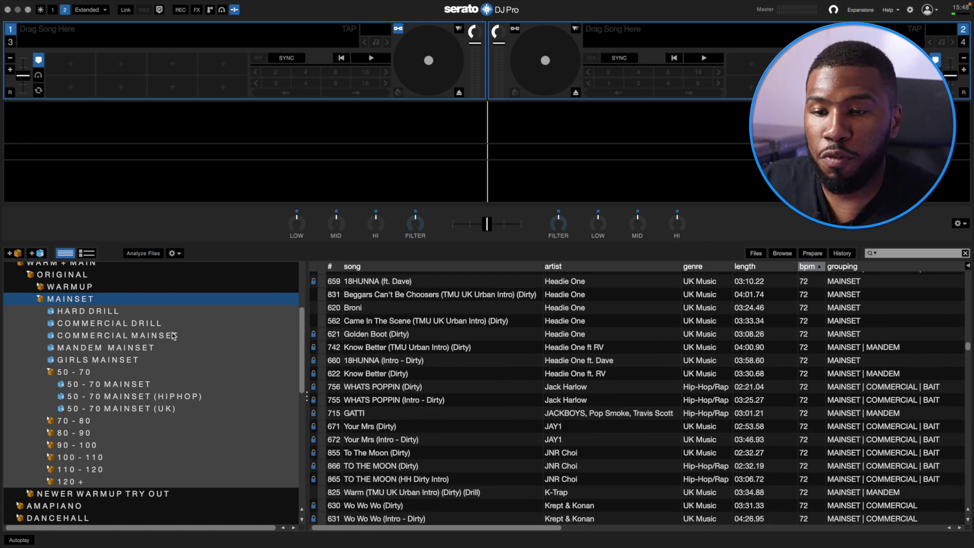
# Return to the 50 - 70 crate, sort its songs by track number in descending order and slightly widen the number column
pyautogui.click(82, 371)
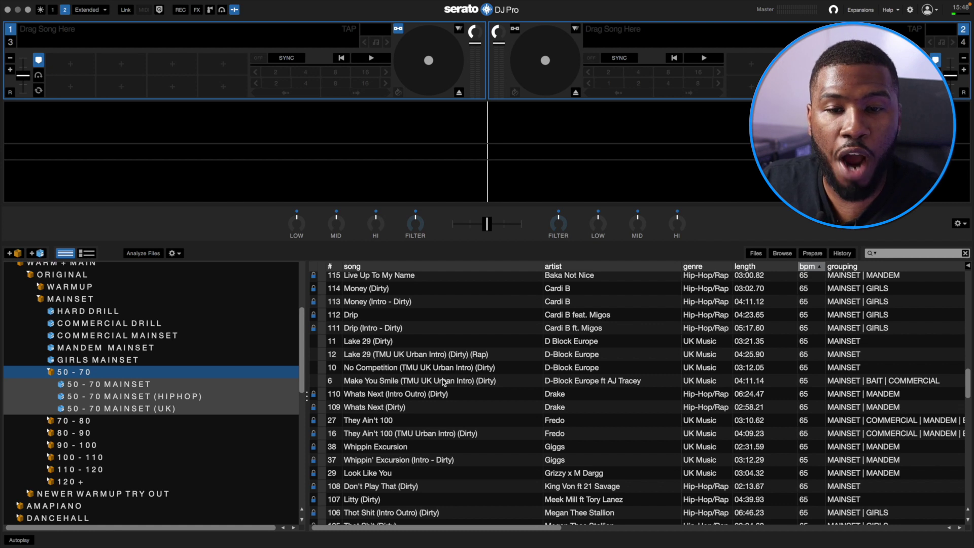
pyautogui.scroll(5, 442, 379)
pyautogui.click(333, 267)
pyautogui.click(332, 268)
pyautogui.moveTo(340, 265); pyautogui.dragTo(362, 265)
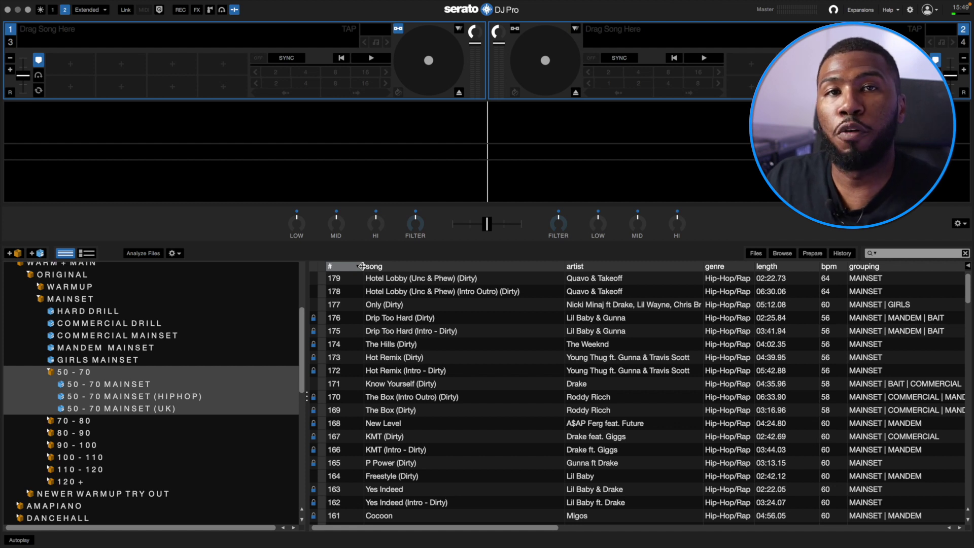
pyautogui.moveTo(362, 266); pyautogui.dragTo(345, 266)
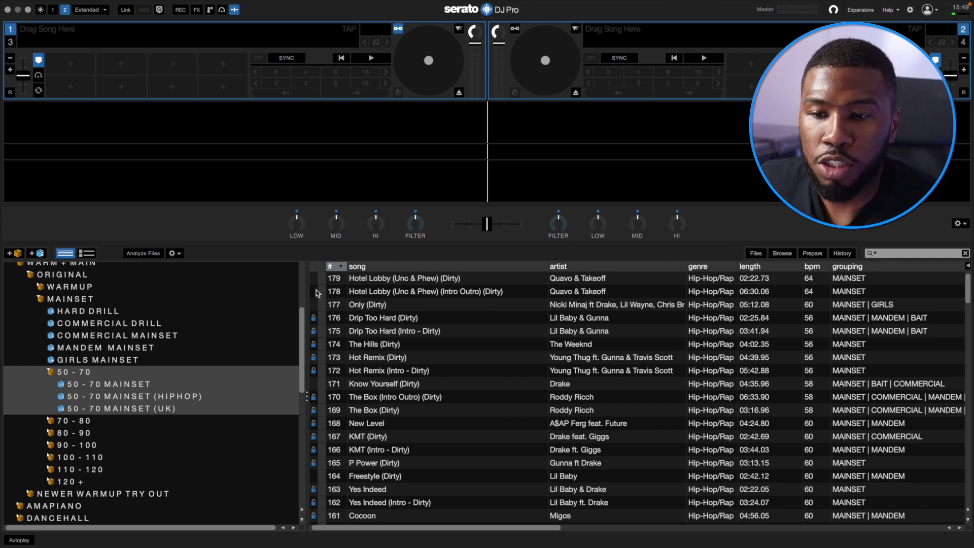
# View the 50 - 70 MAINSET, HIPHOP and UK smart crates and compare the genres of their songs
pyautogui.click(98, 386)
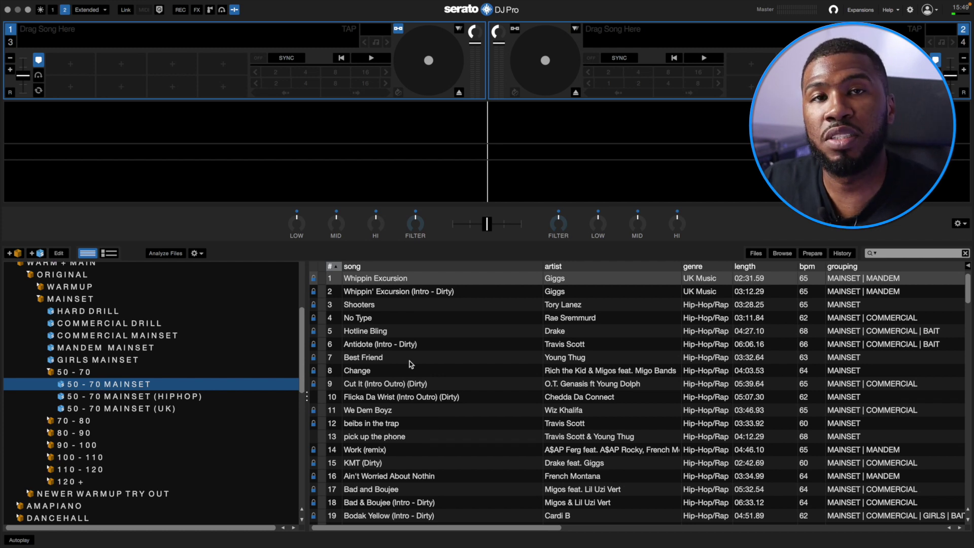
pyautogui.click(135, 397)
pyautogui.click(140, 411)
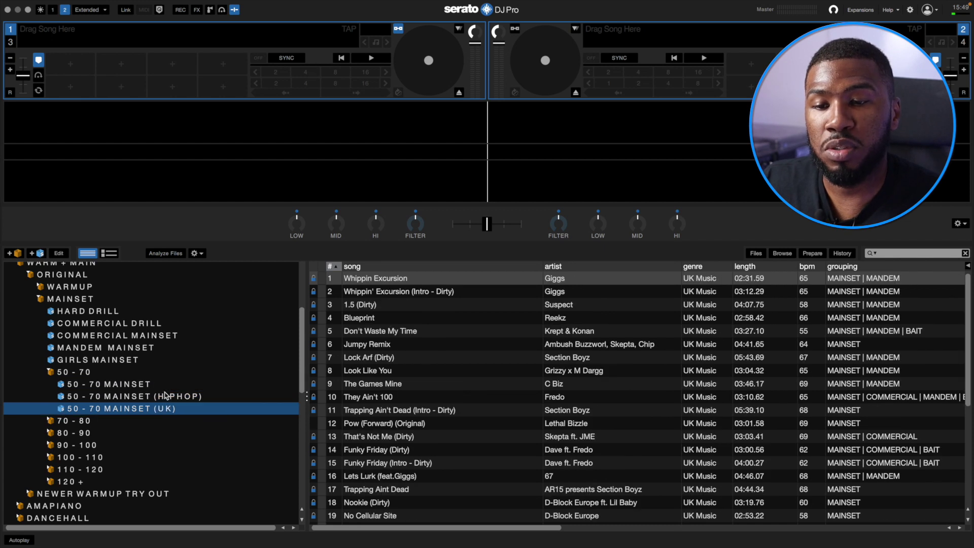
pyautogui.click(161, 396)
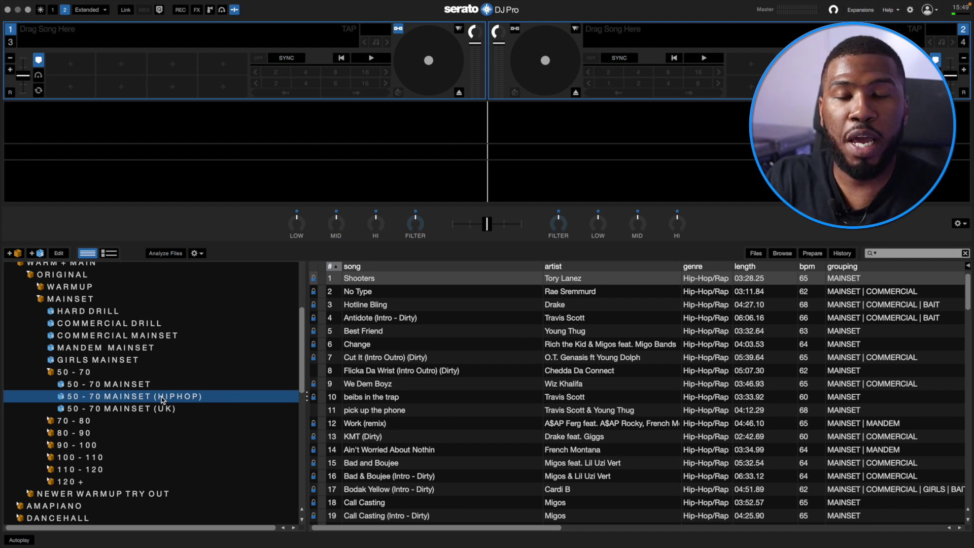
pyautogui.scroll(-2, 404, 473)
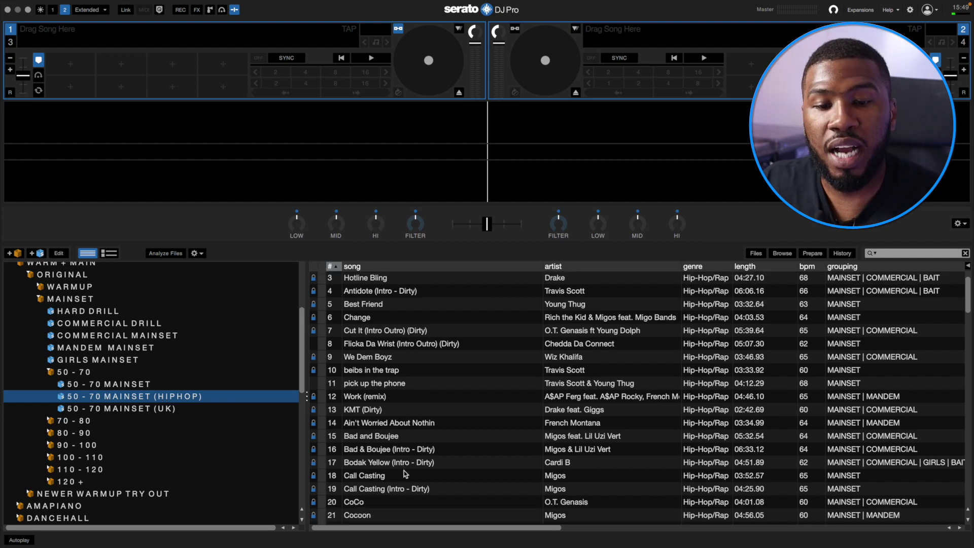
pyautogui.click(134, 409)
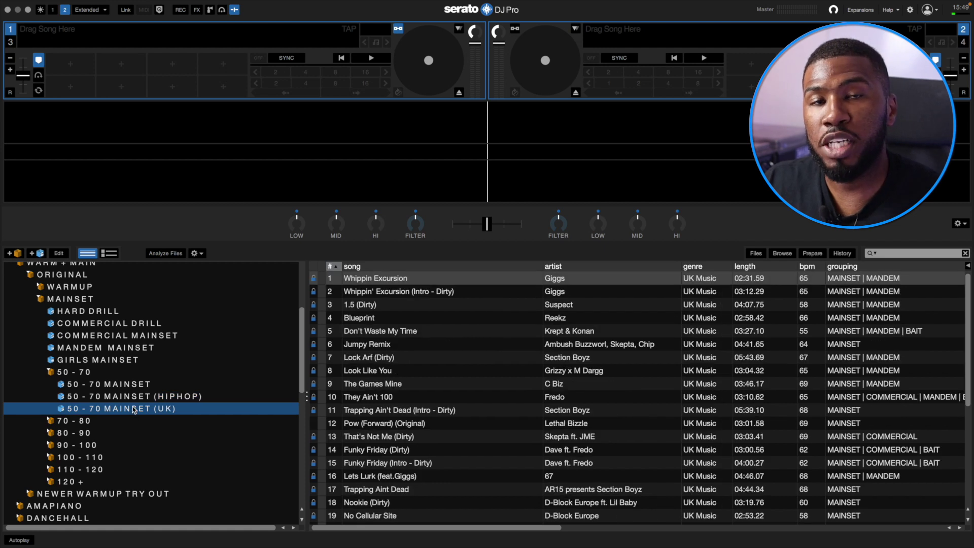
pyautogui.scroll(-2, 387, 496)
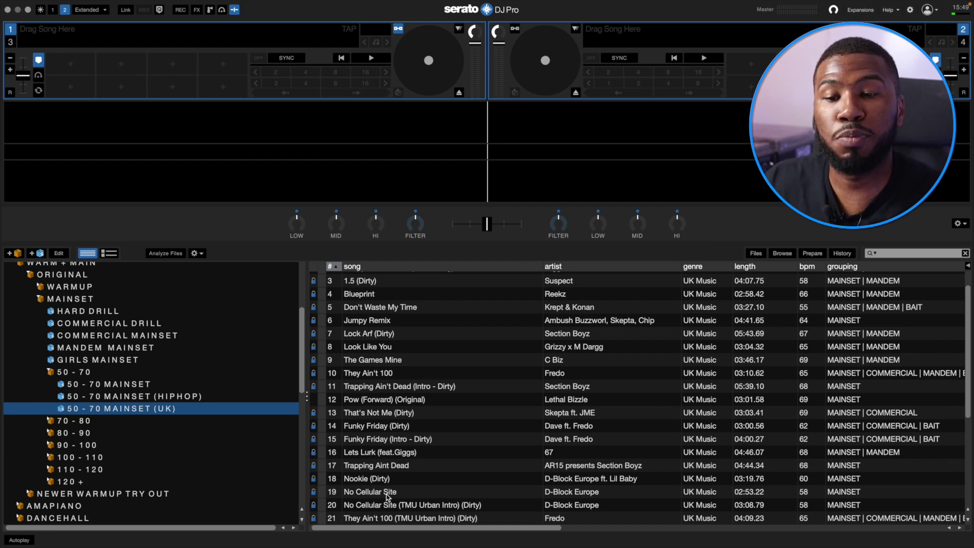
# Collapse the 50 - 70 crate, expand 70 - 80, and sort its songs by track number in ascending order with a wider number column
pyautogui.click(58, 374)
pyautogui.click(57, 385)
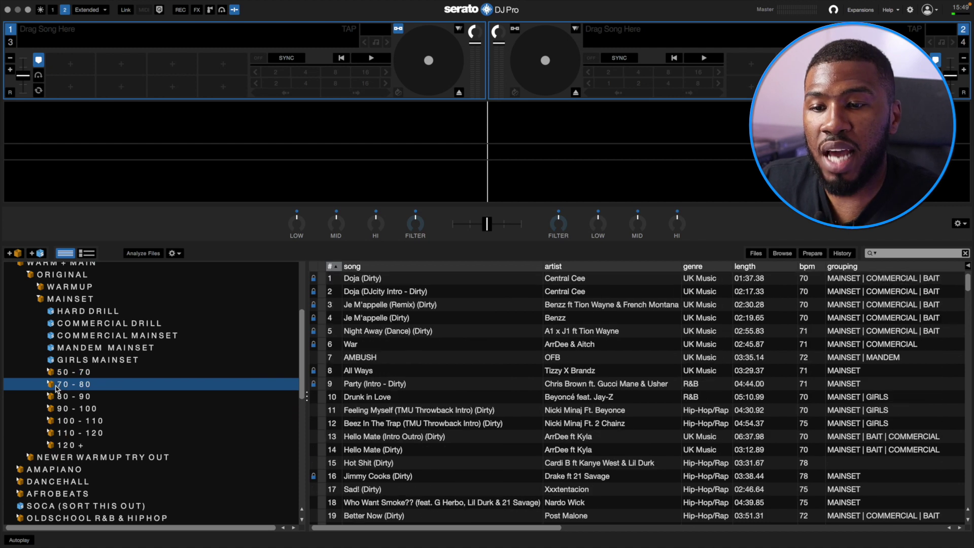
pyautogui.click(52, 384)
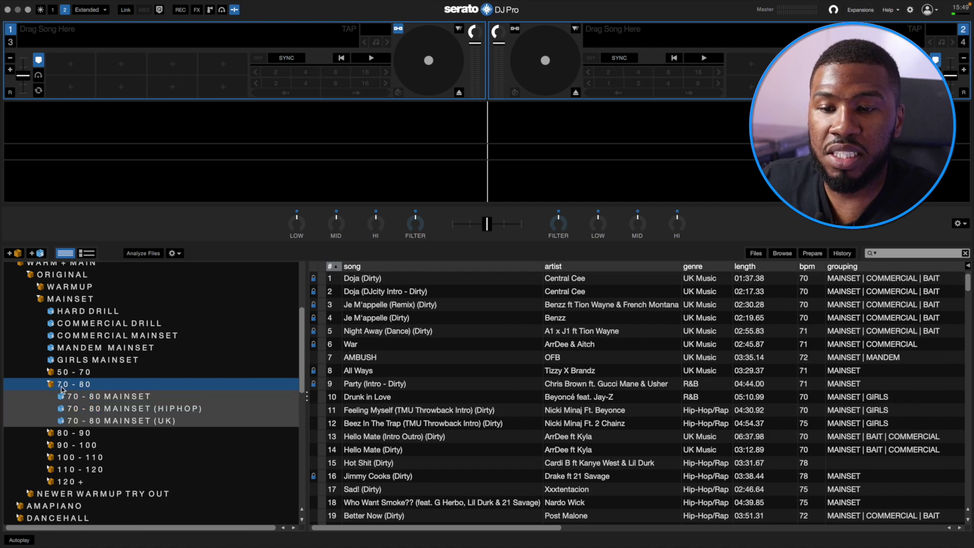
pyautogui.click(333, 267)
pyautogui.moveTo(342, 267); pyautogui.dragTo(353, 267)
pyautogui.click(336, 267)
# Look through the 70 - 80 crate's songs down to God's Plan and return to the start of the list
pyautogui.scroll(-2, 388, 353)
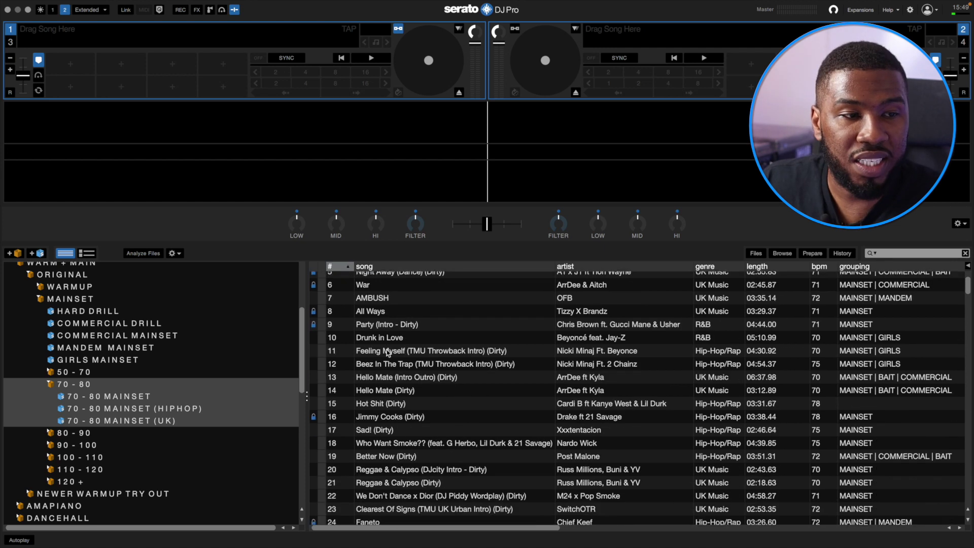
pyautogui.scroll(-8, 388, 354)
pyautogui.scroll(-2, 388, 353)
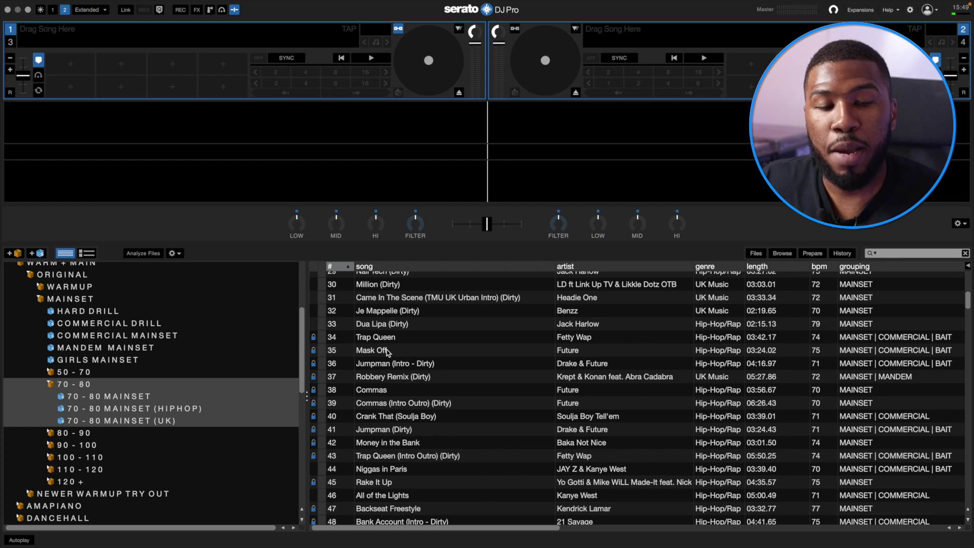
pyautogui.scroll(-4, 404, 389)
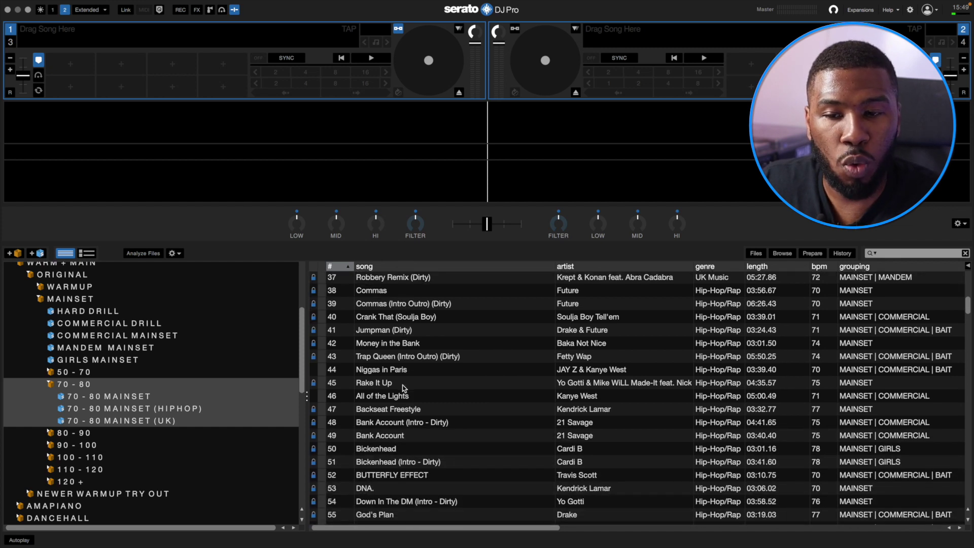
pyautogui.scroll(15, 404, 389)
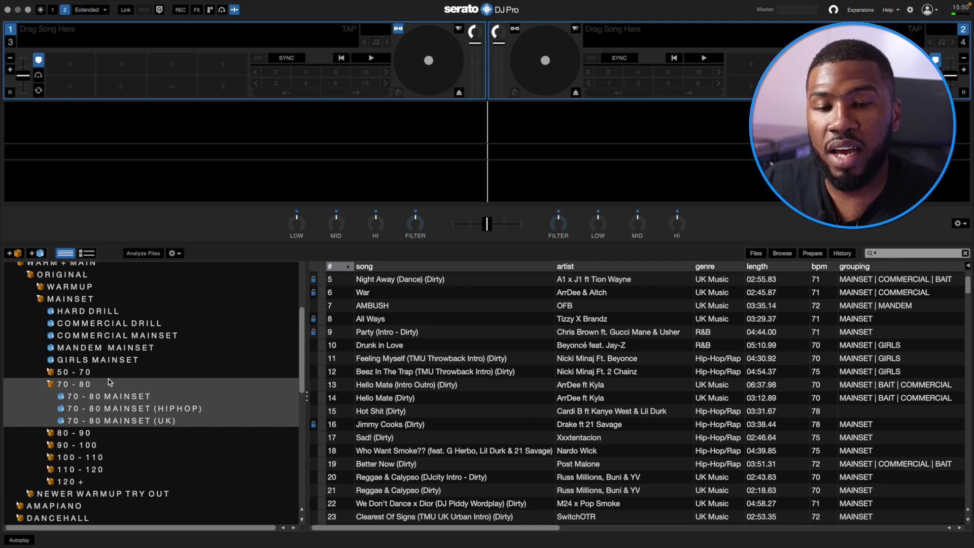
pyautogui.scroll(2, 484, 441)
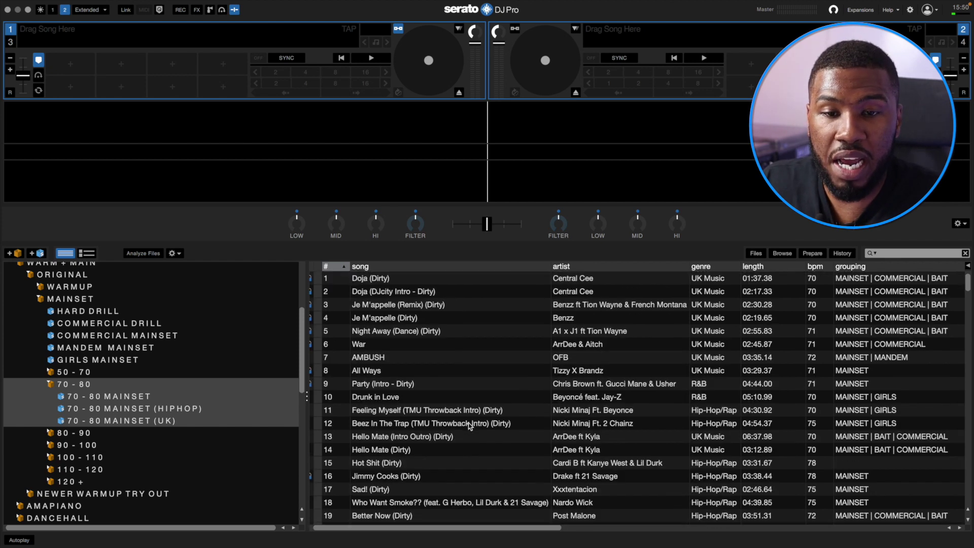
# Pick out War, Beez In The Trap and Jimmy Cooks in the 70 - 80 crate and look through the songs down to Crank That
pyautogui.click(408, 284)
pyautogui.click(576, 344)
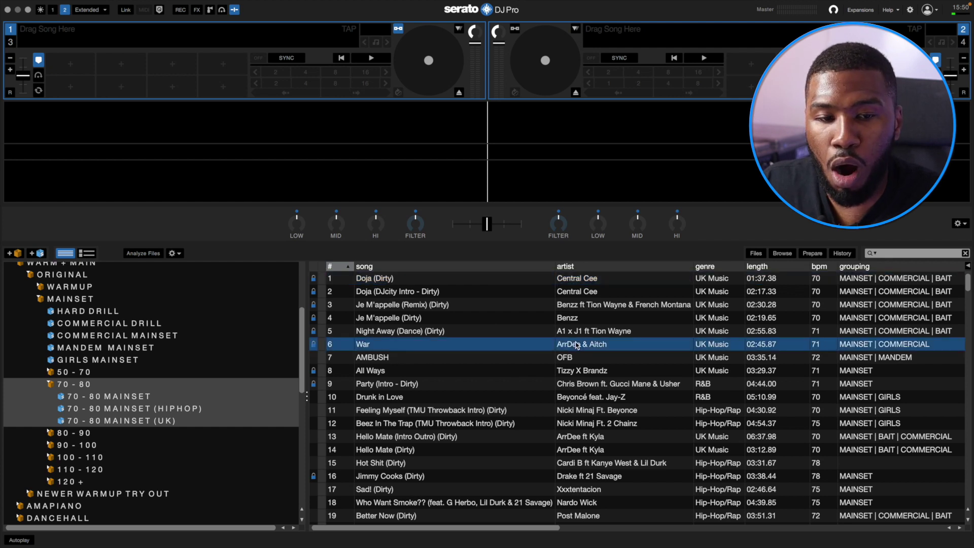
pyautogui.click(578, 363)
pyautogui.click(588, 427)
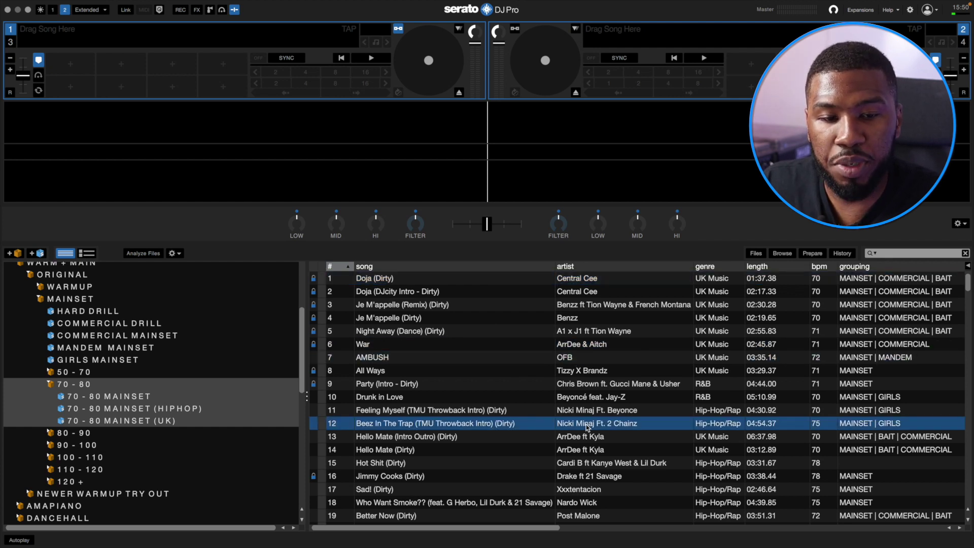
pyautogui.scroll(-1, 585, 431)
pyautogui.click(577, 446)
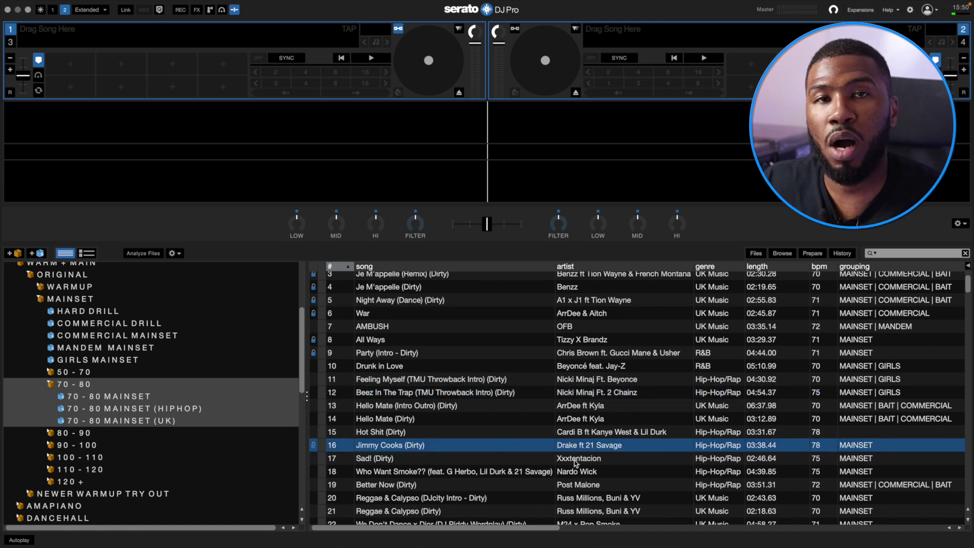
pyautogui.scroll(-5, 492, 389)
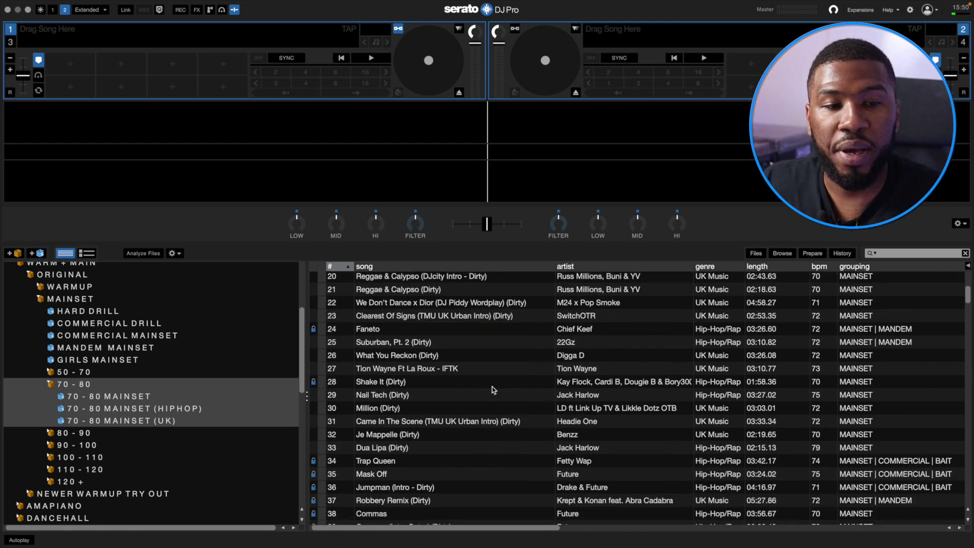
pyautogui.scroll(-1, 492, 387)
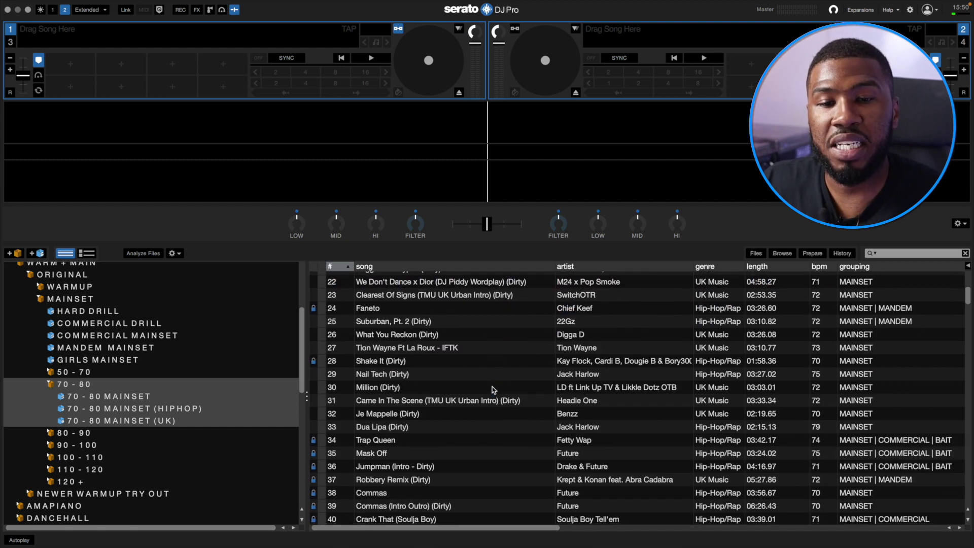
# View the 70 - 80 MAINSET, HIPHOP and UK smart crates one after another
pyautogui.click(116, 398)
pyautogui.click(125, 409)
pyautogui.click(127, 422)
# View the 80 - 90 crate and its MAINSET, HIPHOP and UK smart crates, and collapse it again
pyautogui.press('Down')
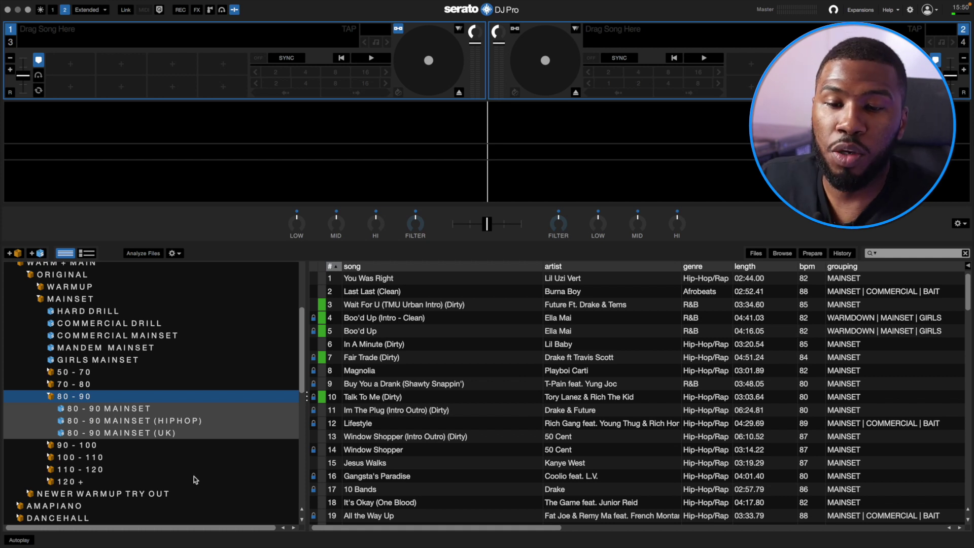
pyautogui.click(138, 409)
pyautogui.click(138, 421)
pyautogui.click(138, 434)
pyautogui.click(60, 397)
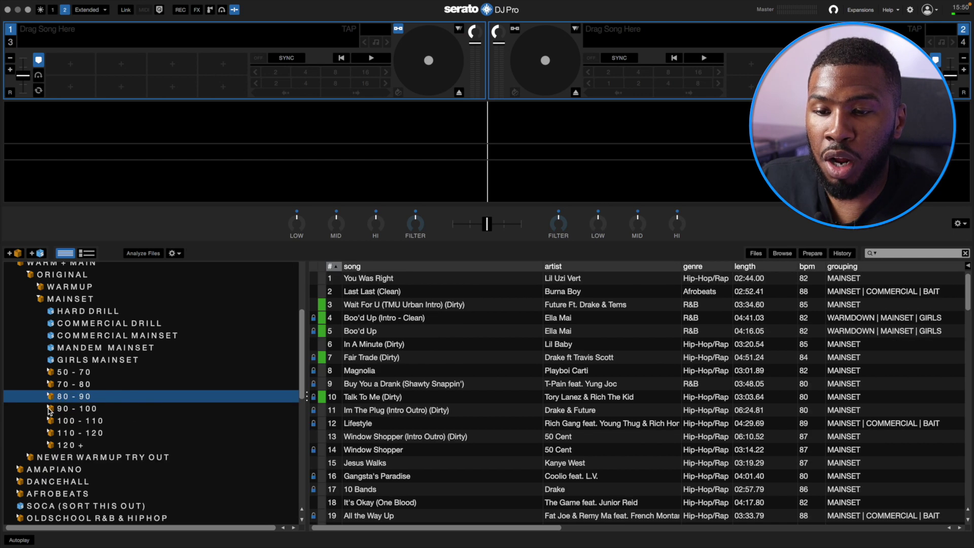
# Expand the 90 - 100 crate to view its songs and smart crates, and collapse it again
pyautogui.click(49, 408)
pyautogui.scroll(-1, 109, 406)
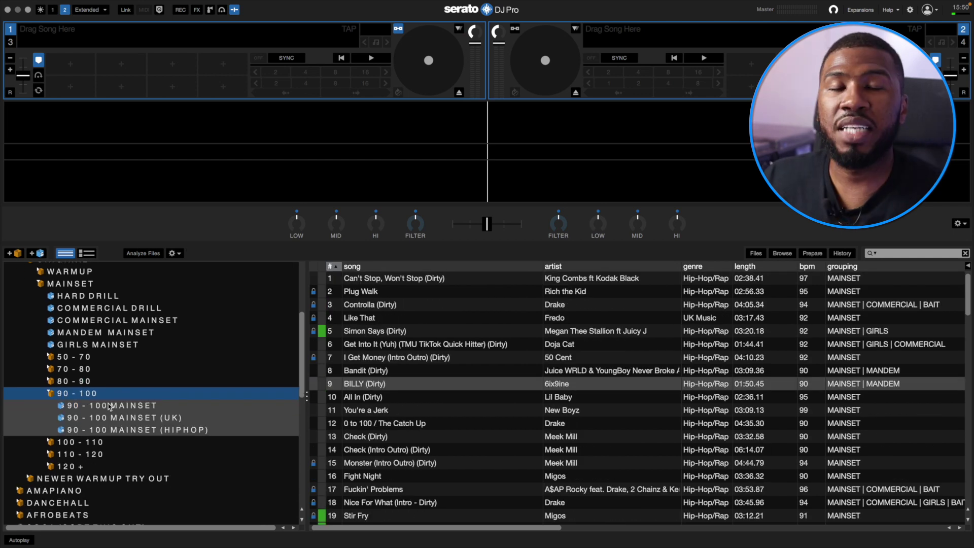
pyautogui.click(60, 393)
# Look through the 100 - 110 crate's songs, collapse it, and expand the 110 - 120 crate to view its contents
pyautogui.click(79, 406)
pyautogui.scroll(-1, 80, 405)
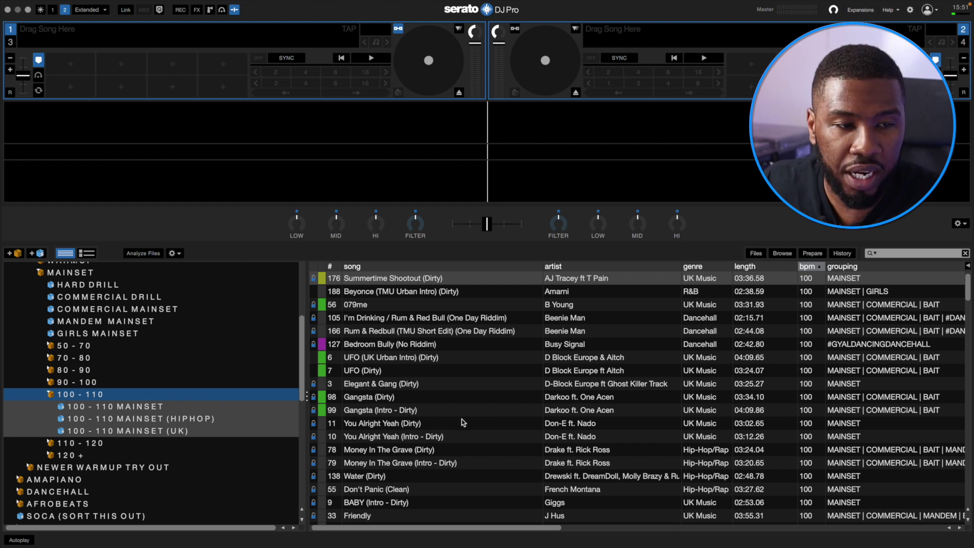
pyautogui.scroll(-6, 463, 413)
pyautogui.click(50, 394)
pyautogui.click(51, 407)
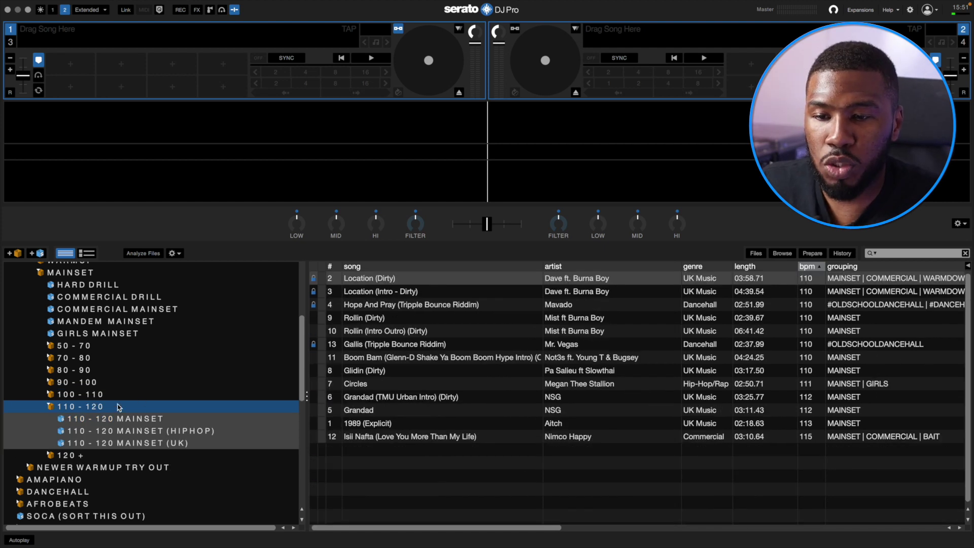